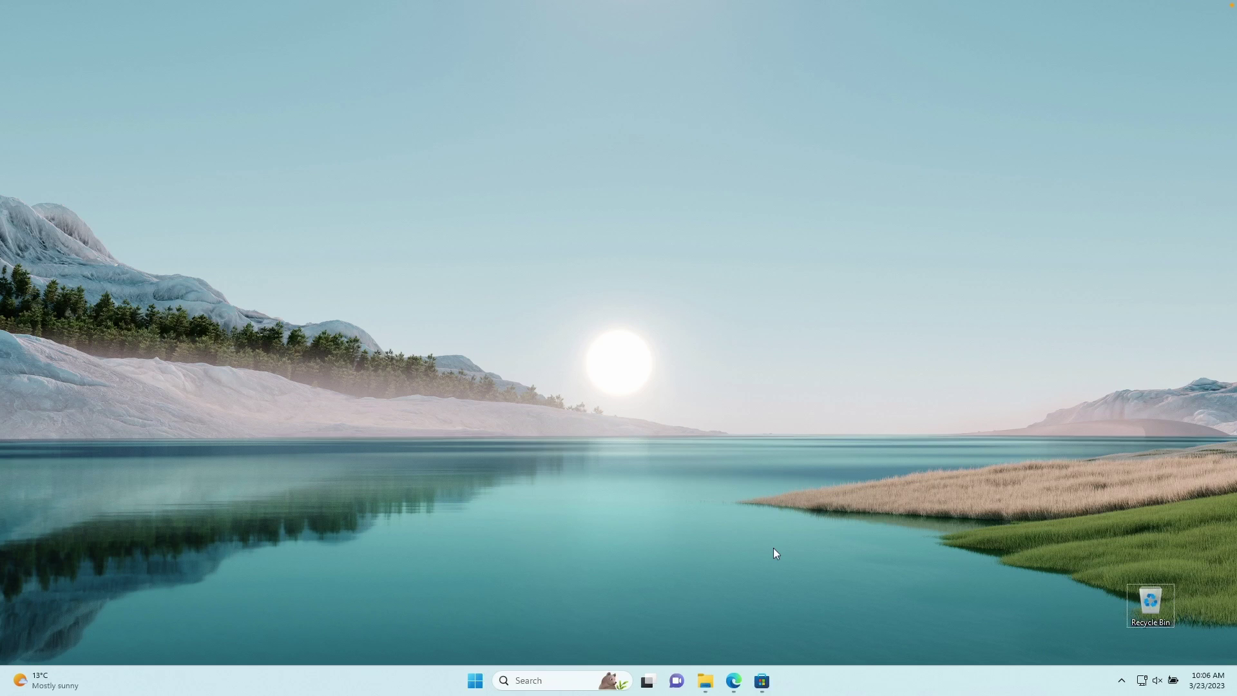
- Restore the Microsoft Store window on the Spotify - Music and Podcasts app page
left_click(764, 683)
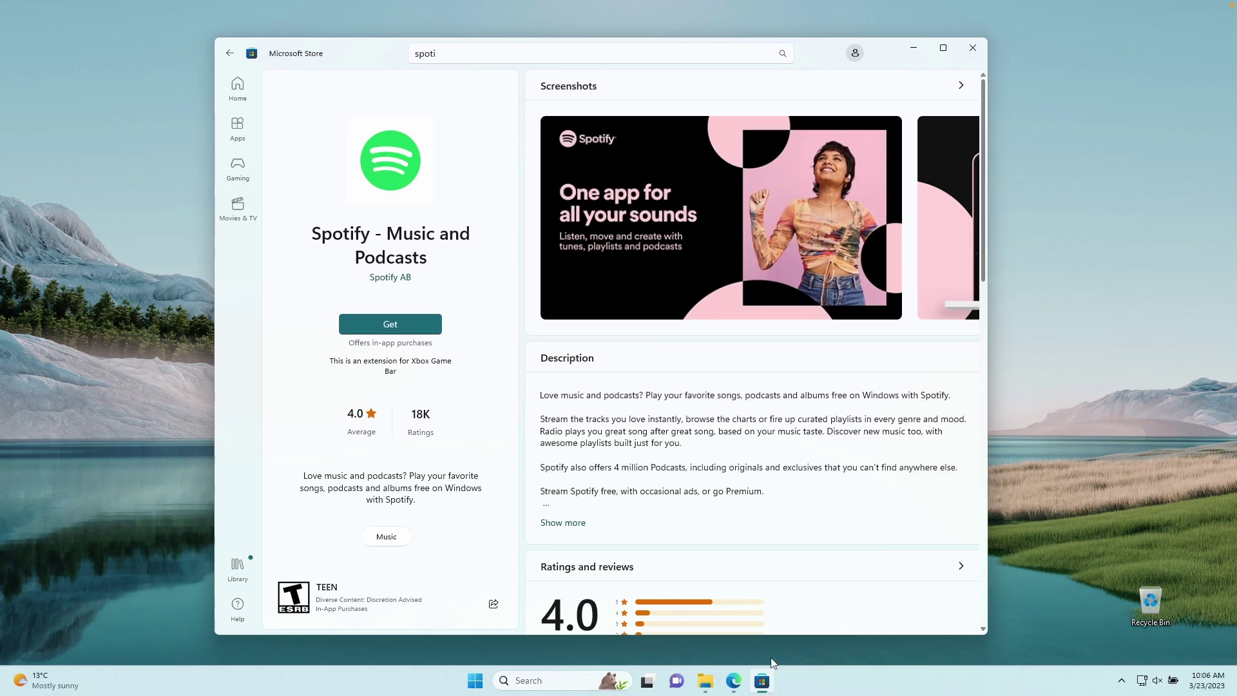
- Search Google for spotify, download SpotifySetup.exe from the Windows download page, and run it
left_click(915, 62)
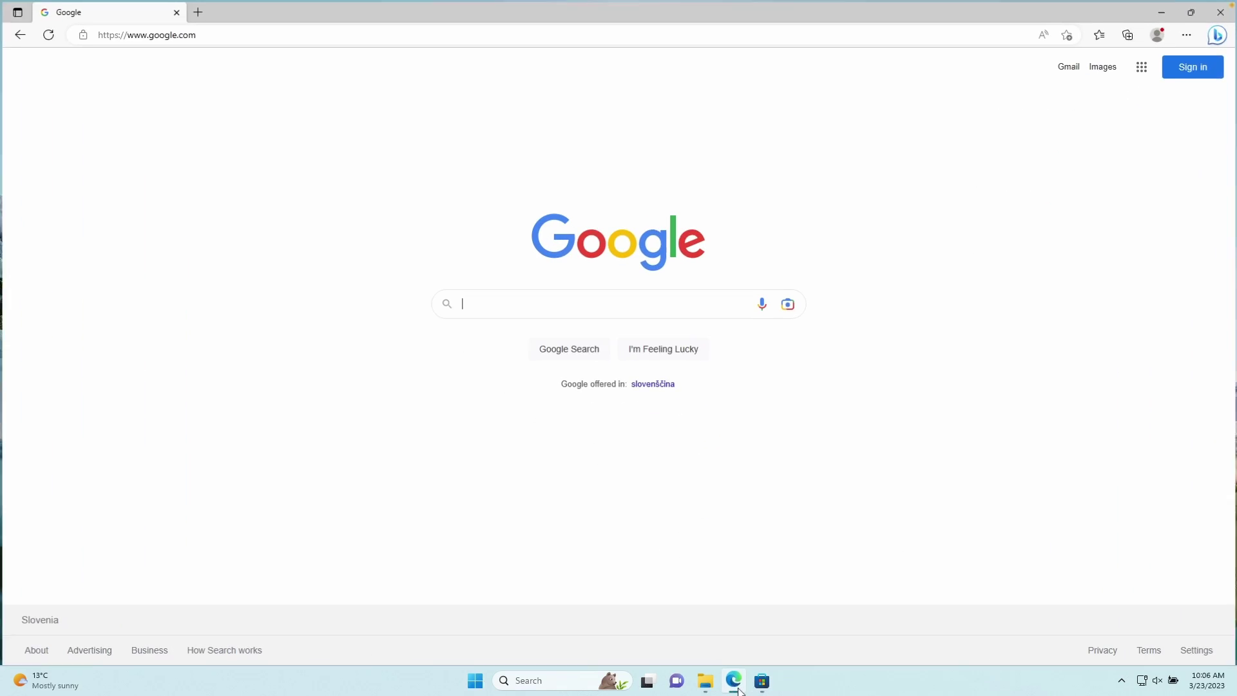
type("spotify")
key("Return")
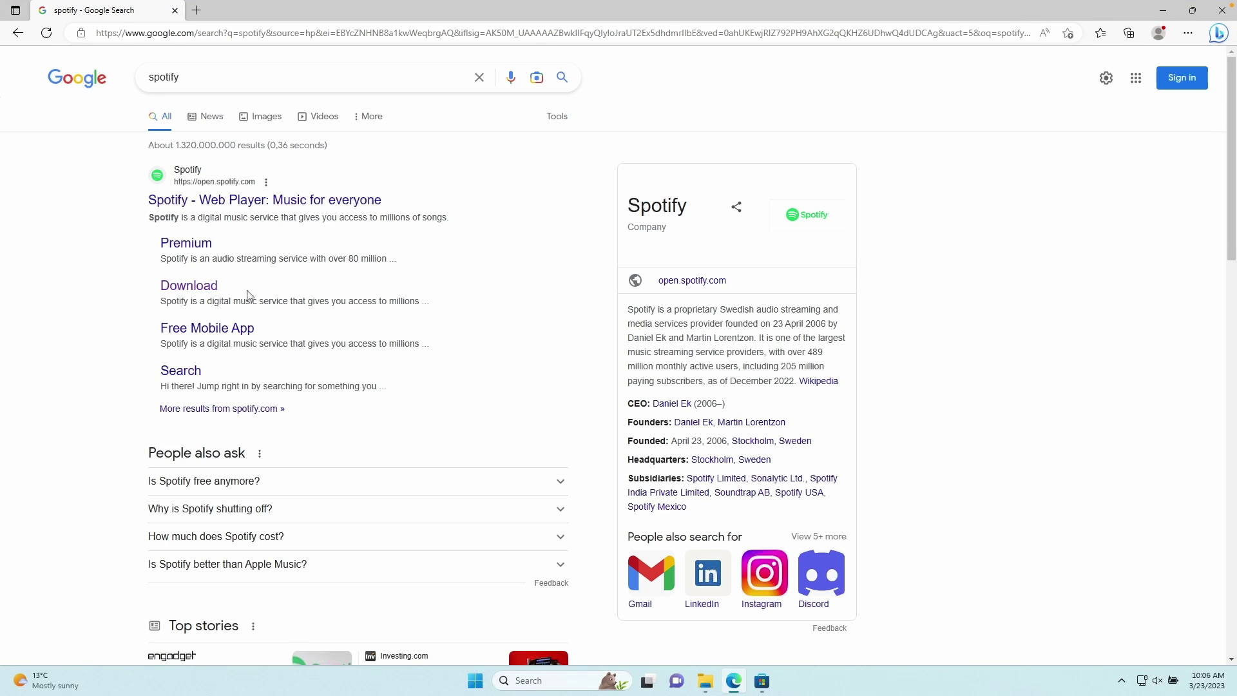
left_click(204, 291)
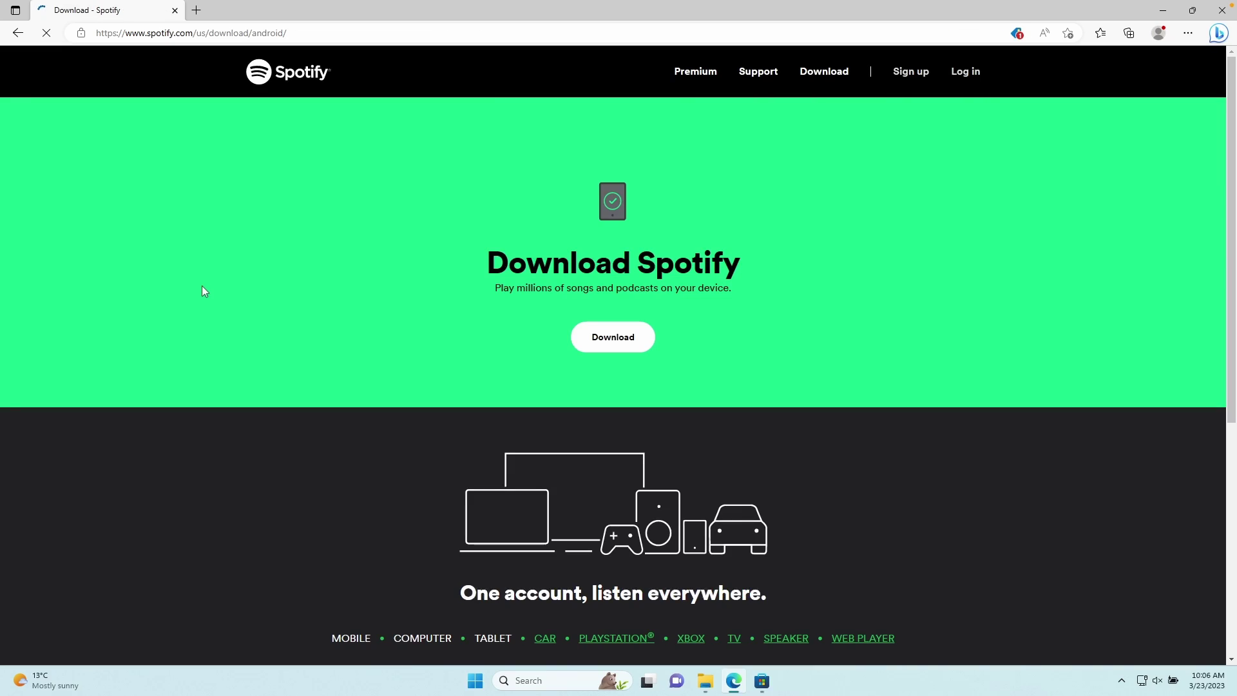
left_click(829, 74)
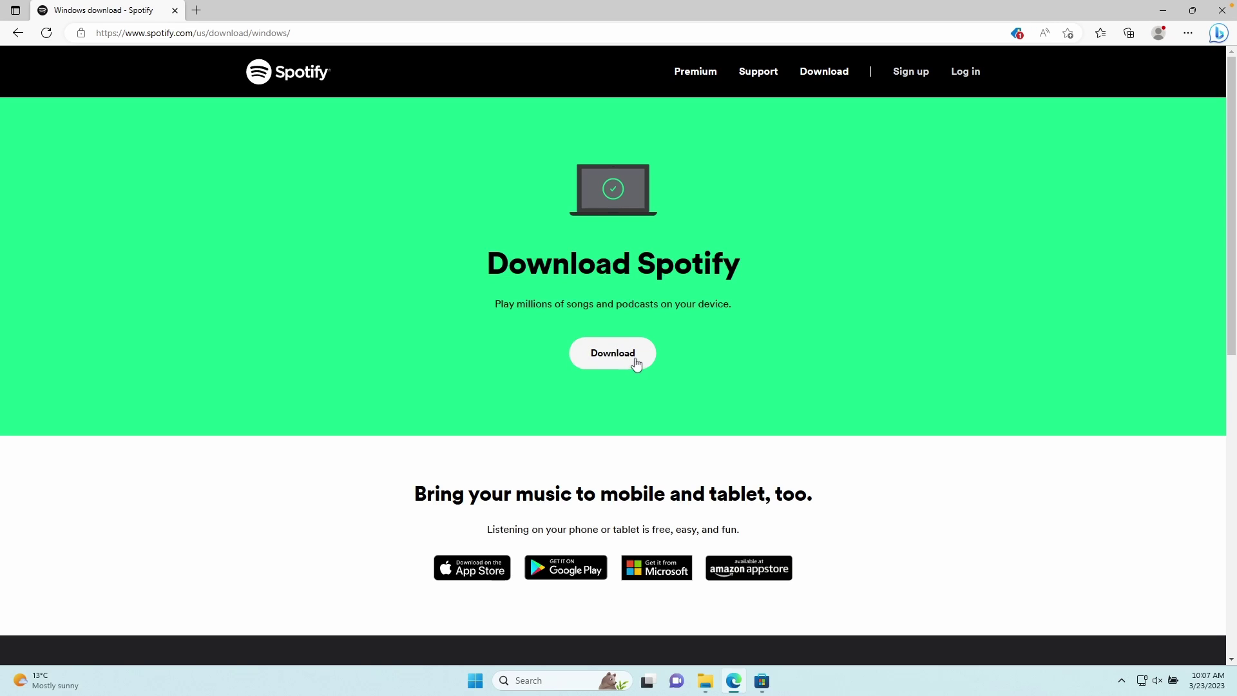
left_click(634, 359)
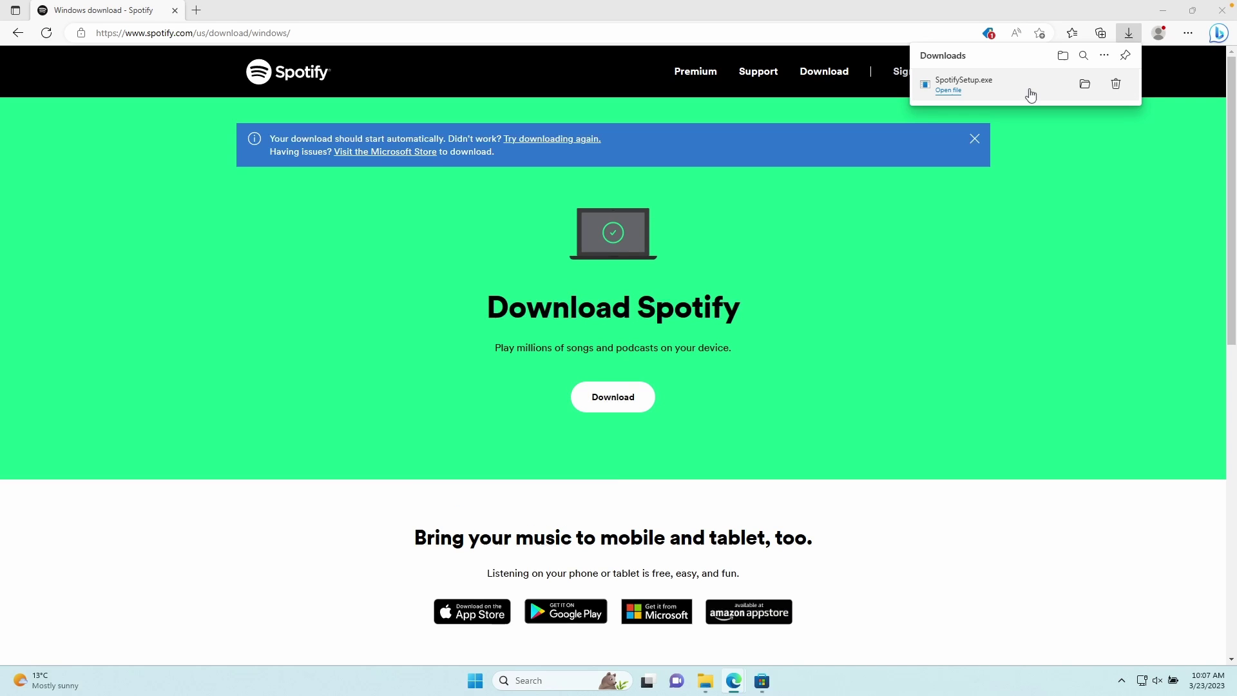
left_click(1030, 94)
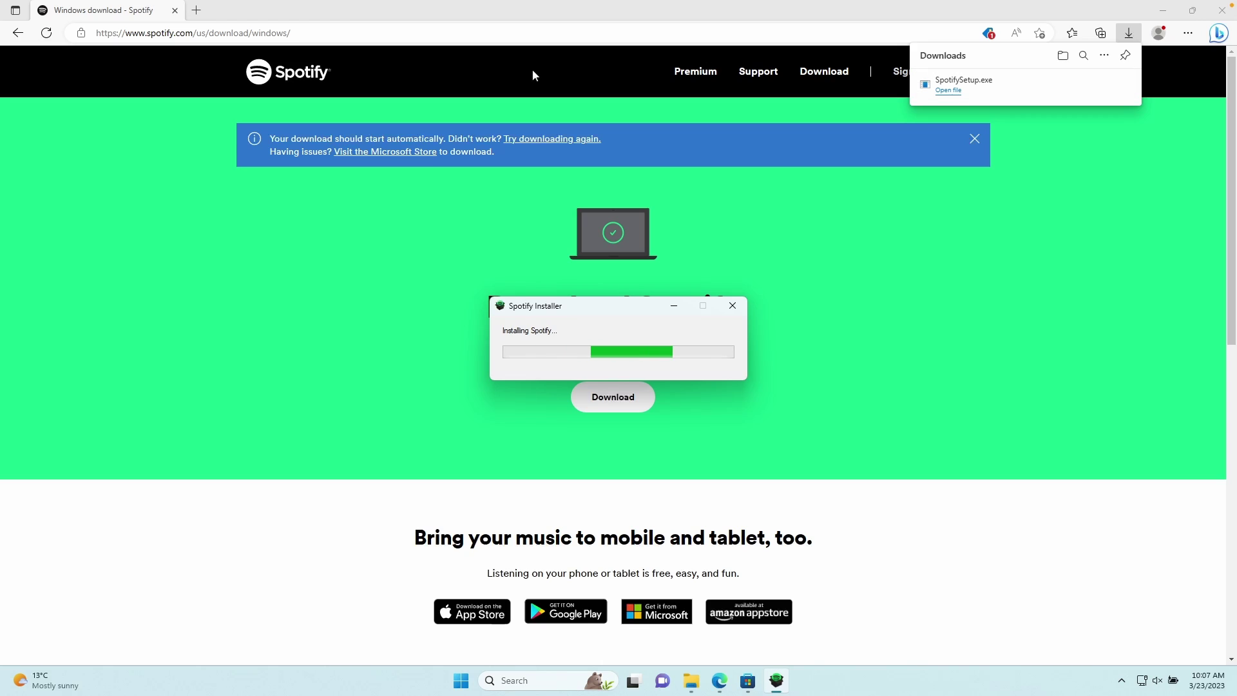
- Go to spicetify.app's Getting Started page and copy the PowerShell install commands
left_click(531, 34)
left_click(531, 33)
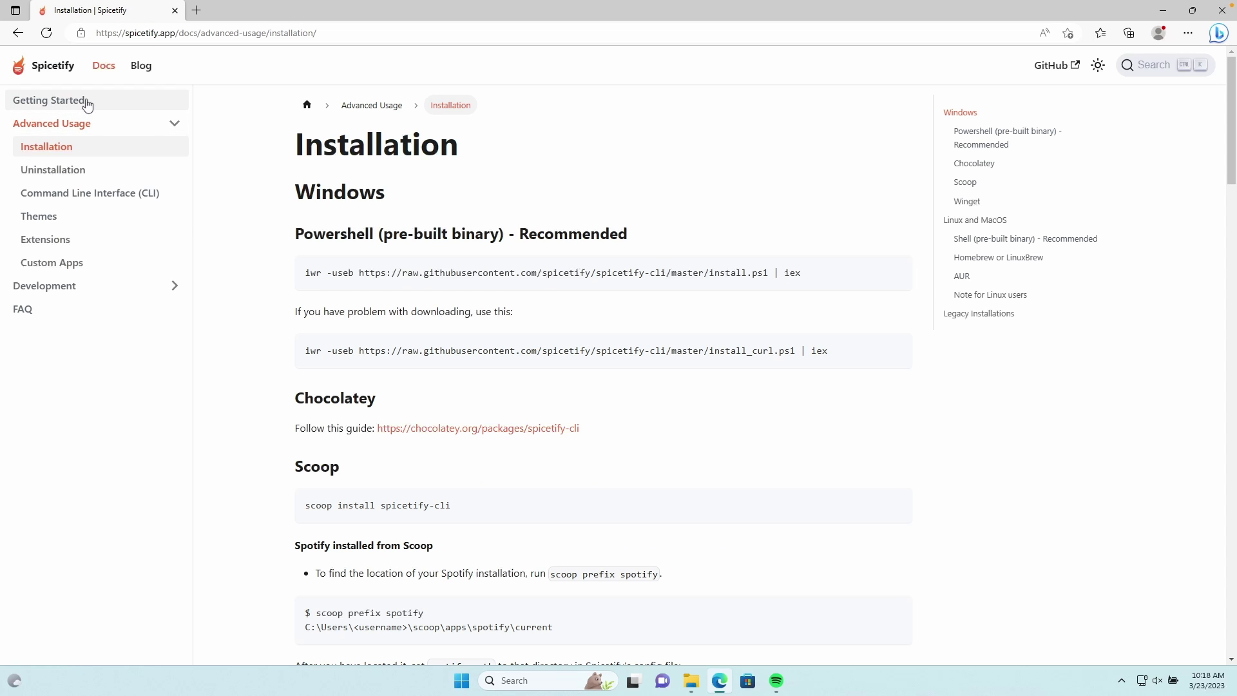
left_click(88, 105)
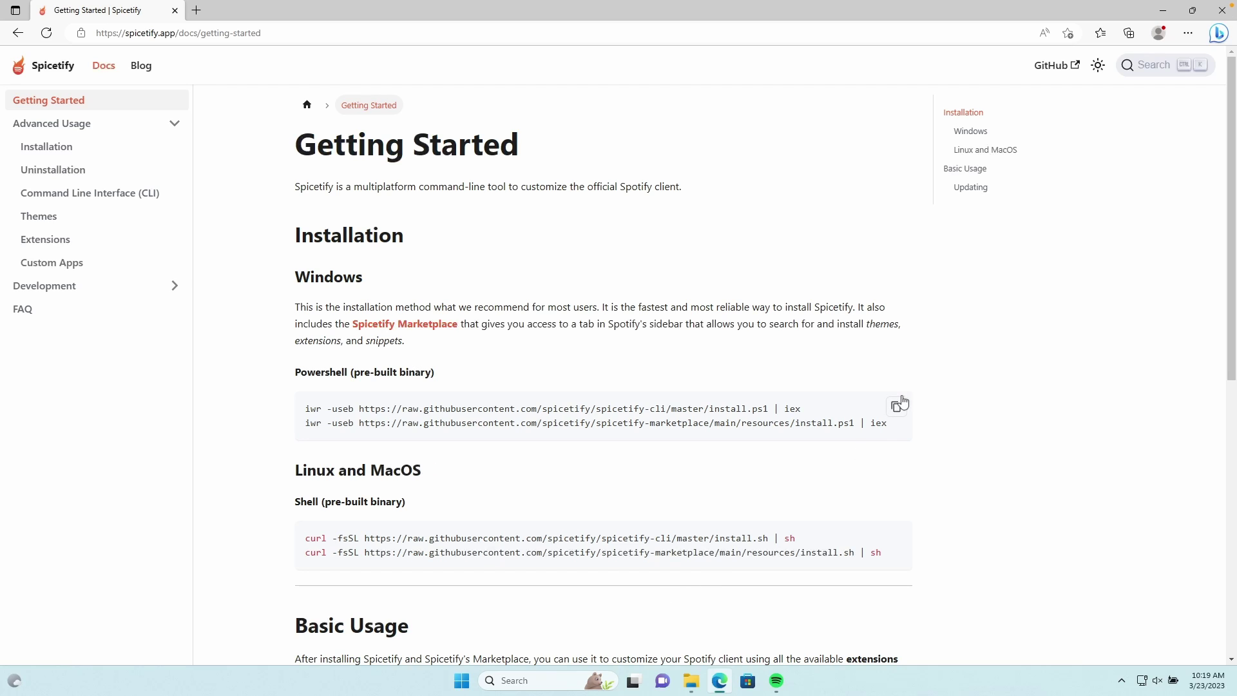
left_click(897, 409)
- Close the running Spotify app from its taskbar icon
right_click(779, 680)
left_click(776, 645)
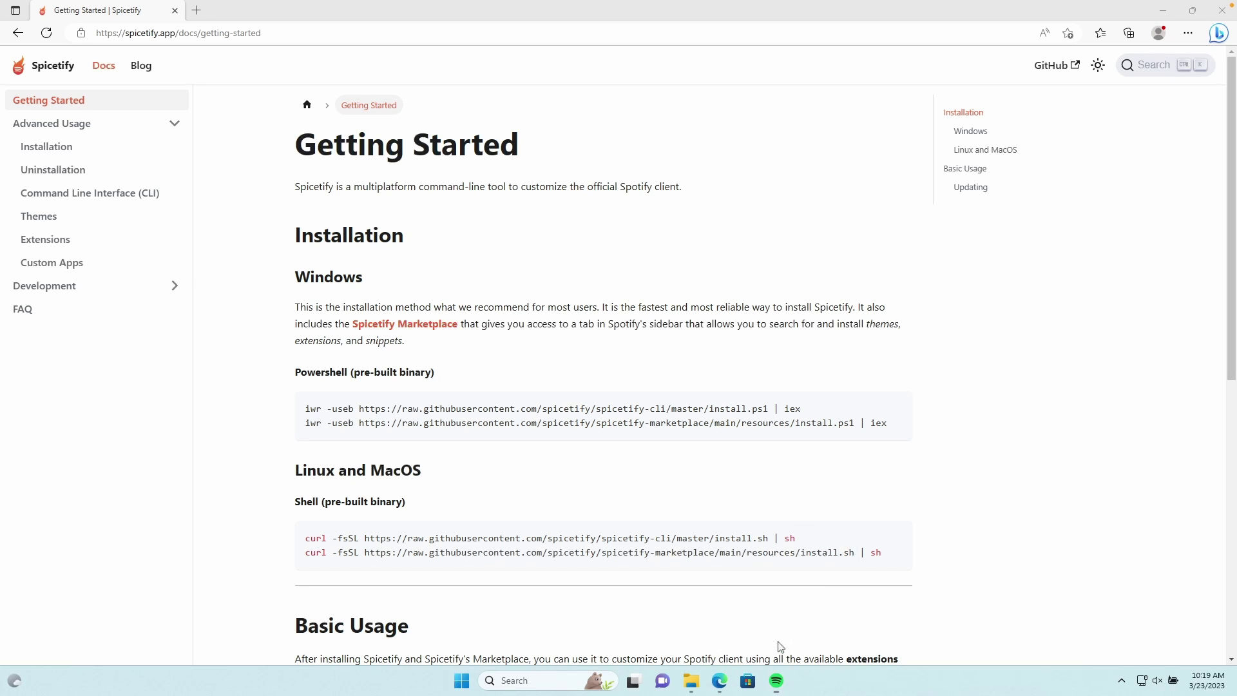
left_click(468, 685)
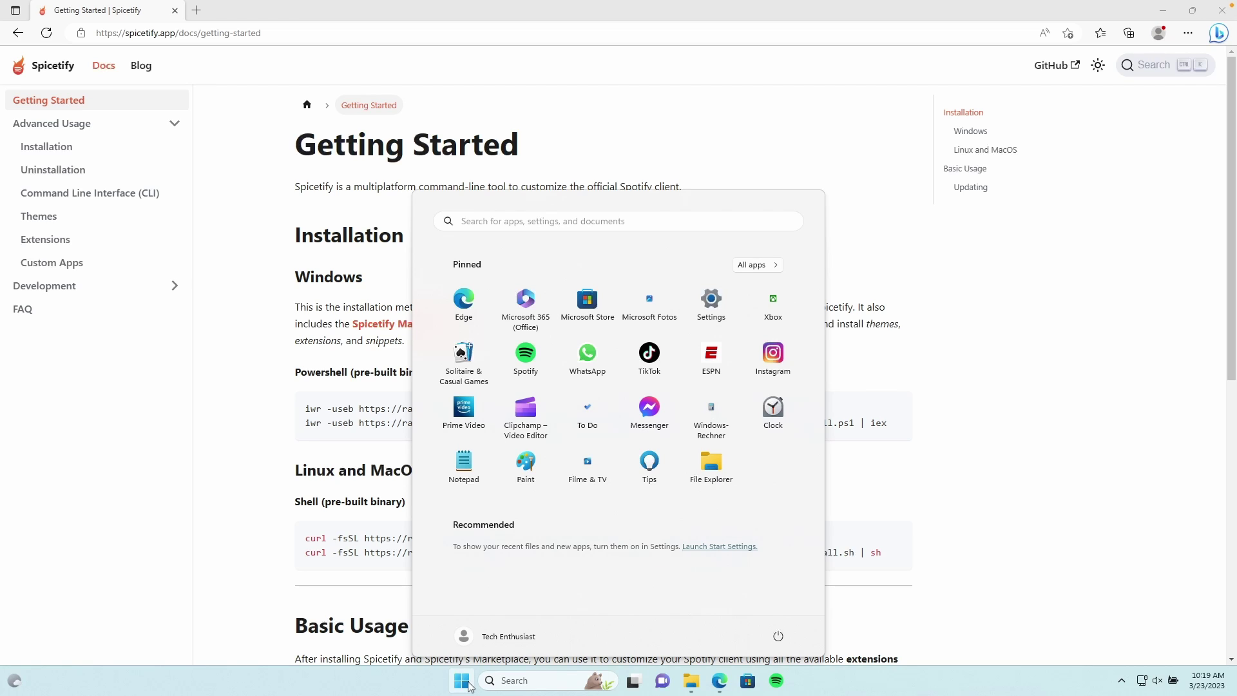
- Launch Windows PowerShell as administrator, approving the UAC prompt
type("powershell")
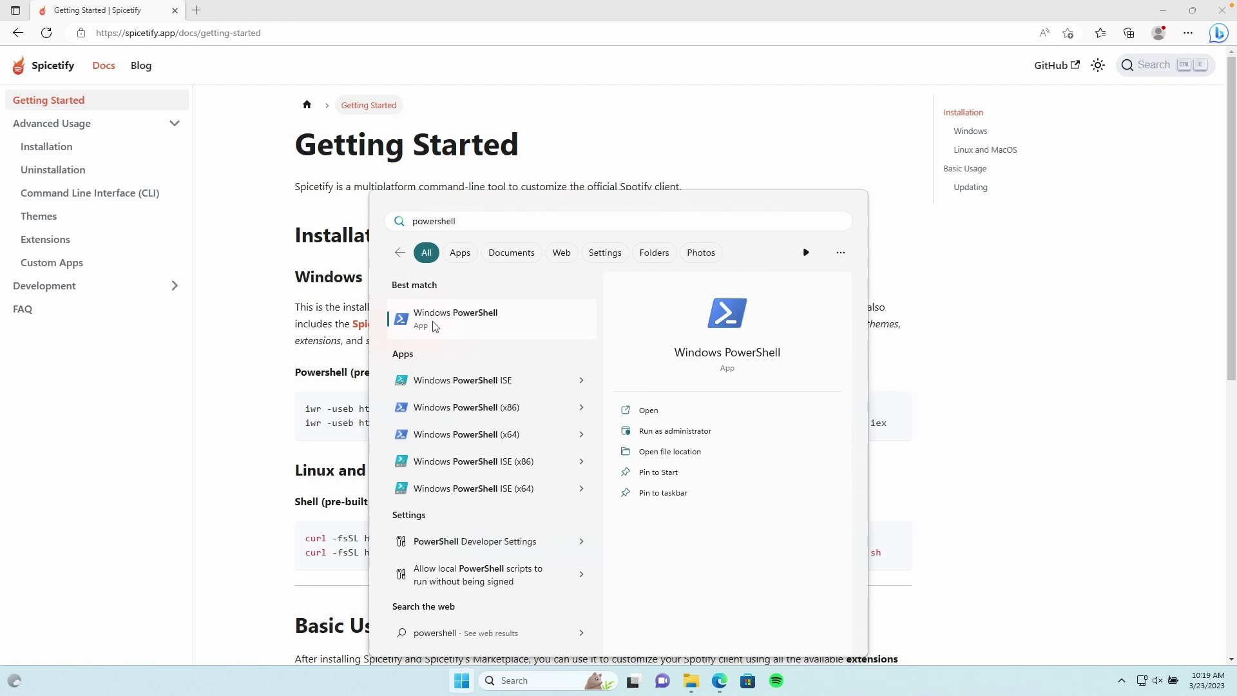
right_click(434, 327)
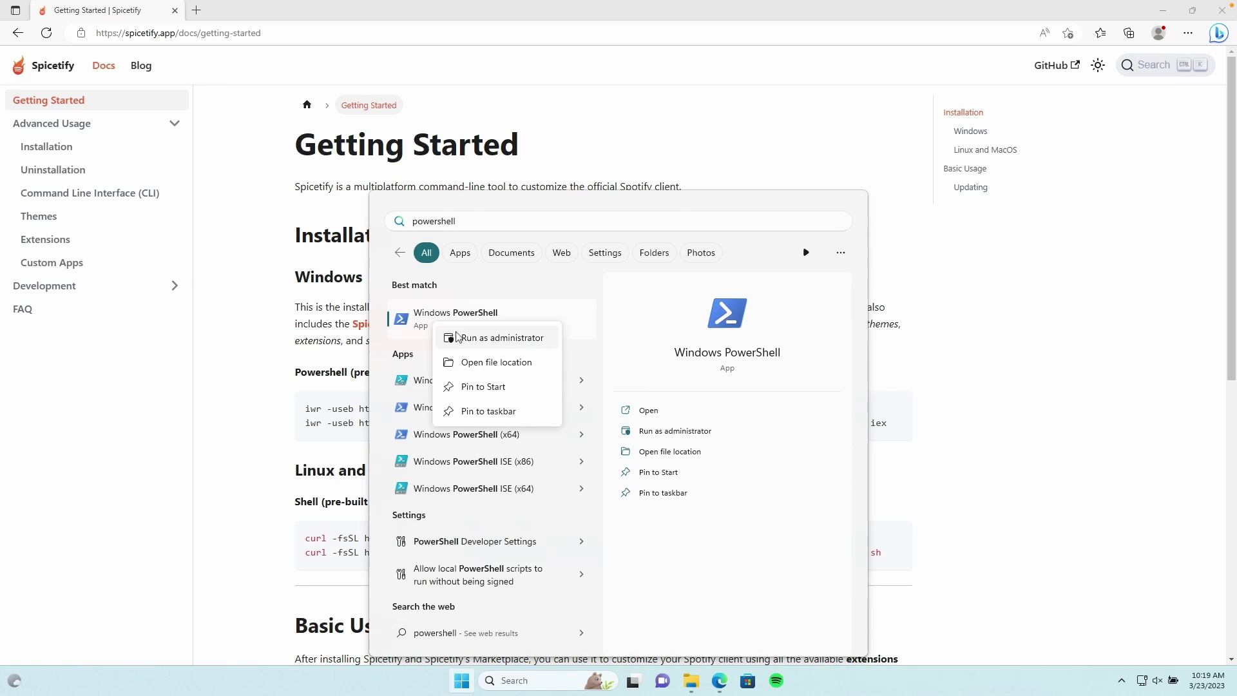
left_click(456, 337)
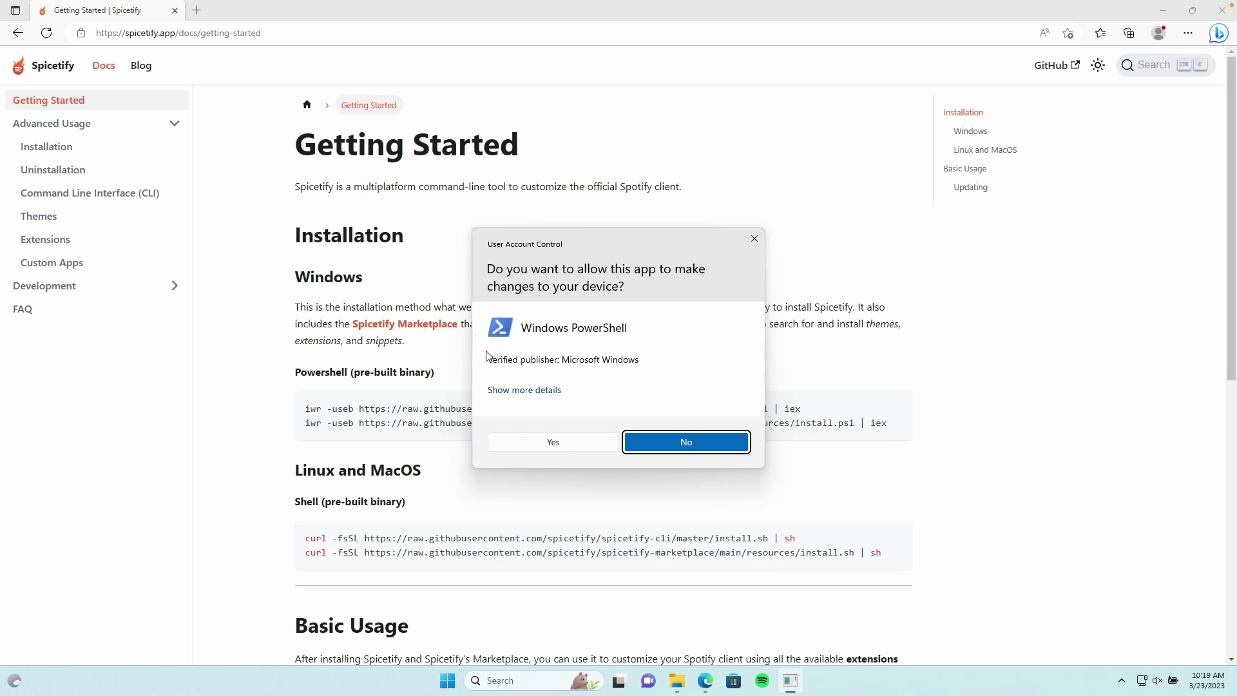
left_click(549, 442)
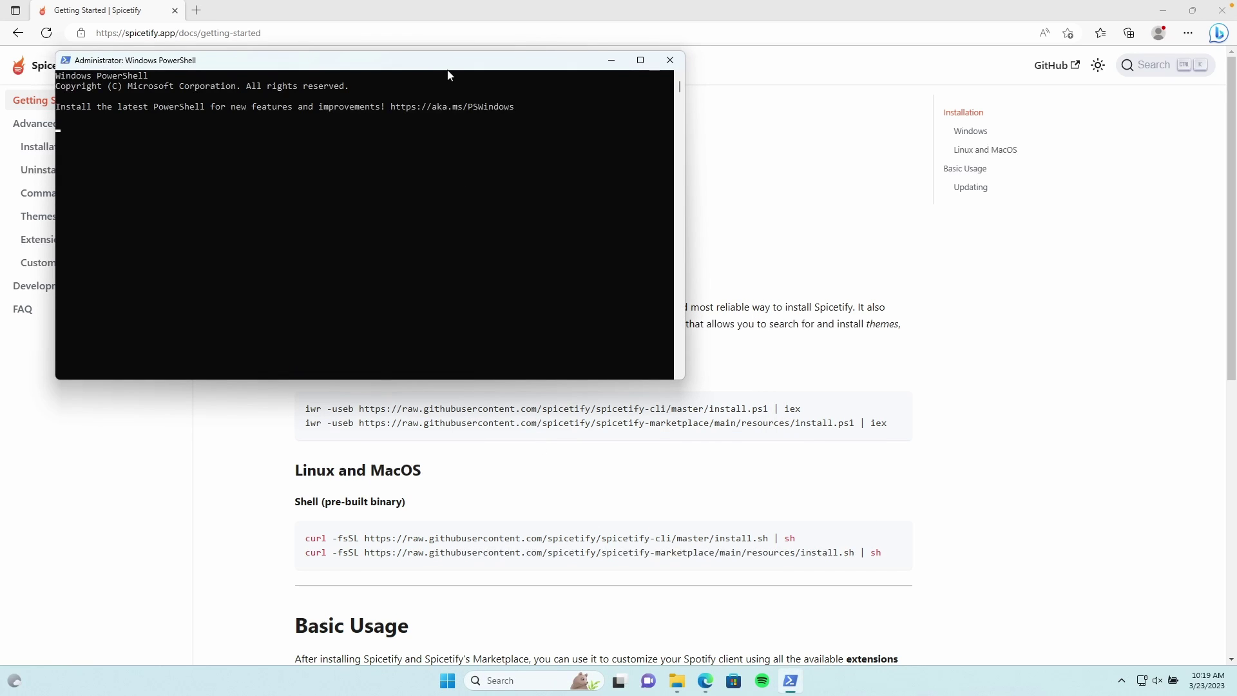
left_click_drag(452, 68, 654, 110)
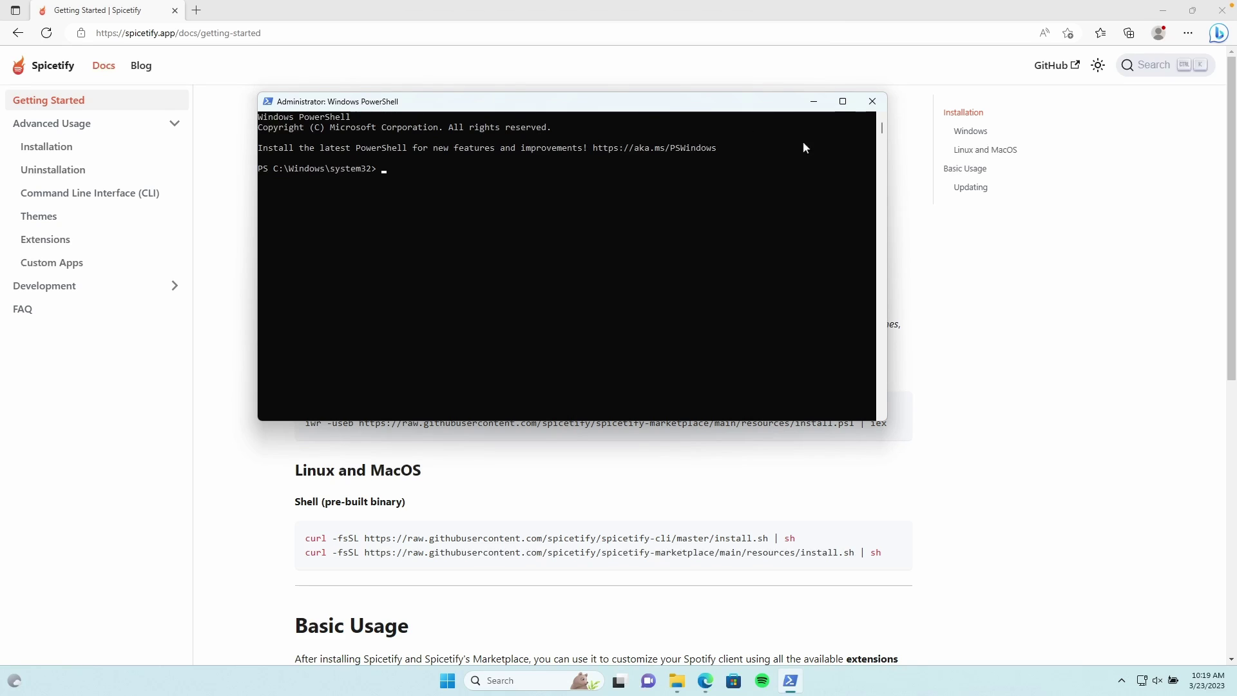
left_click(813, 101)
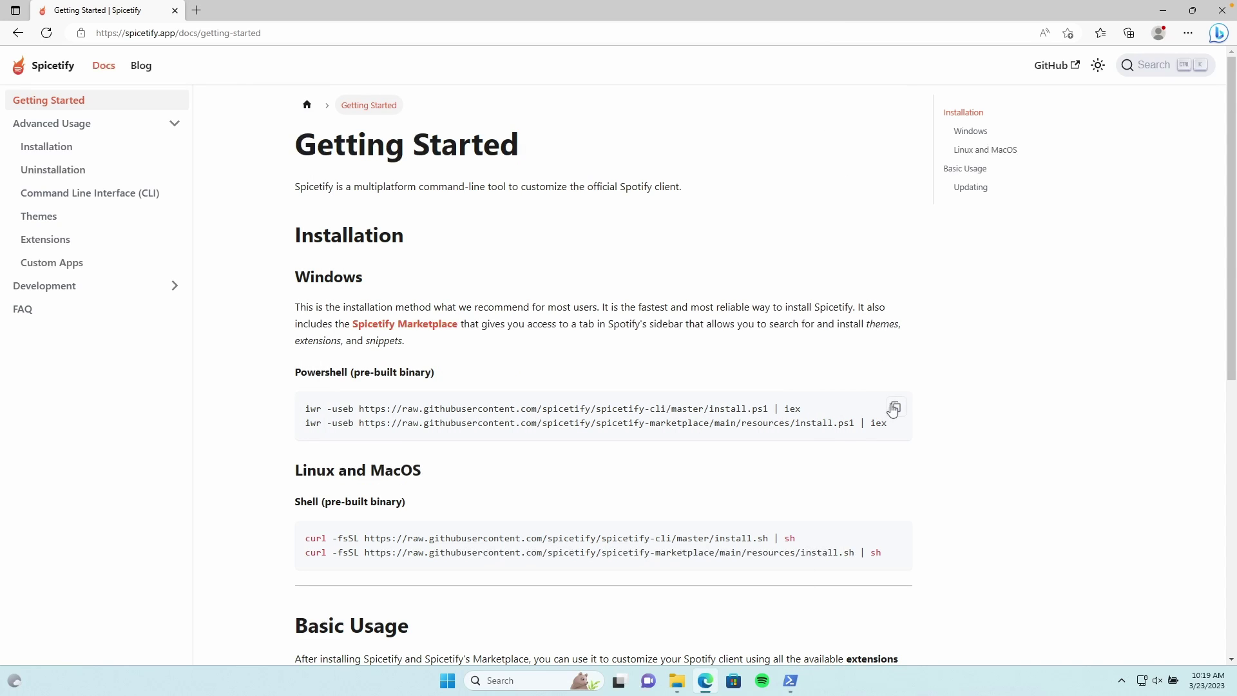
- Paste and run the Spicetify and Marketplace install commands, then close PowerShell
left_click(895, 409)
left_click(790, 680)
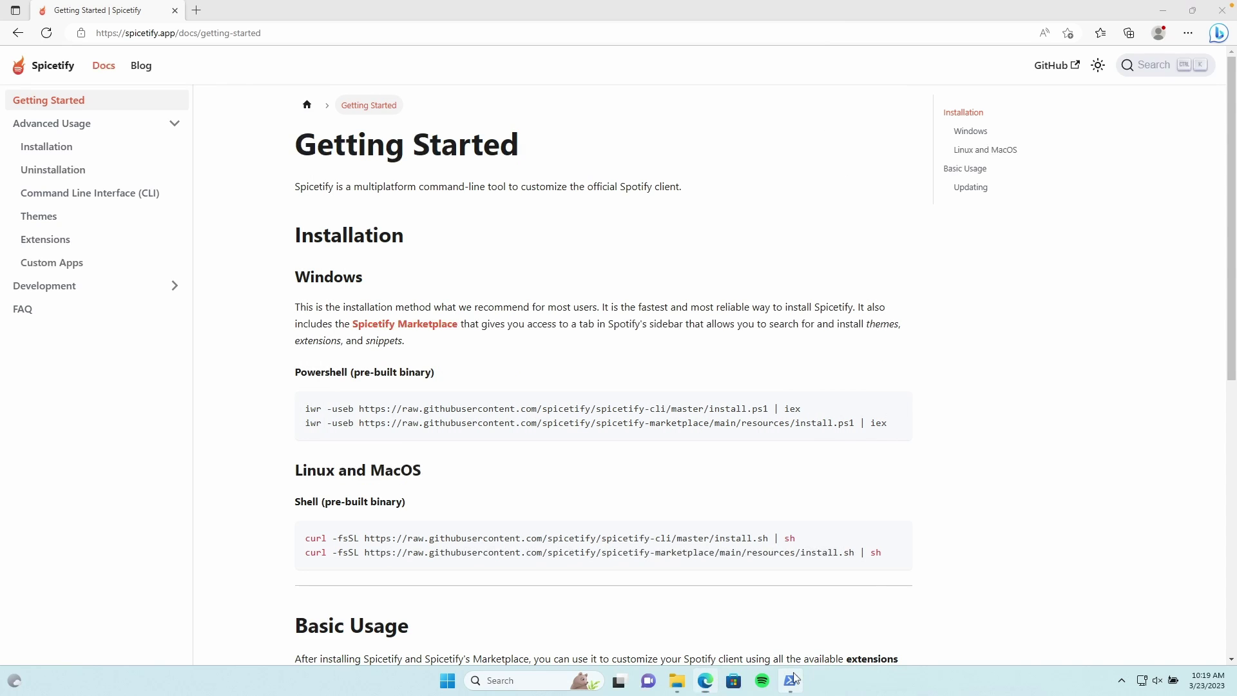
left_click(585, 160)
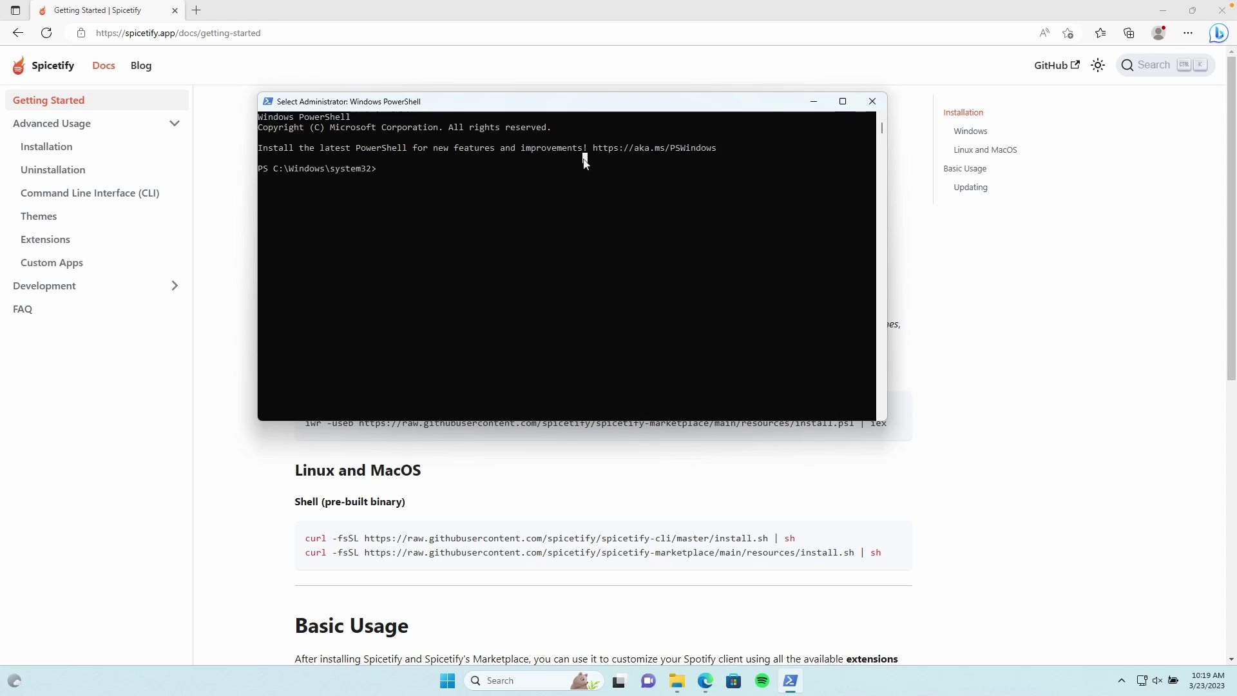
key("ctrl+v")
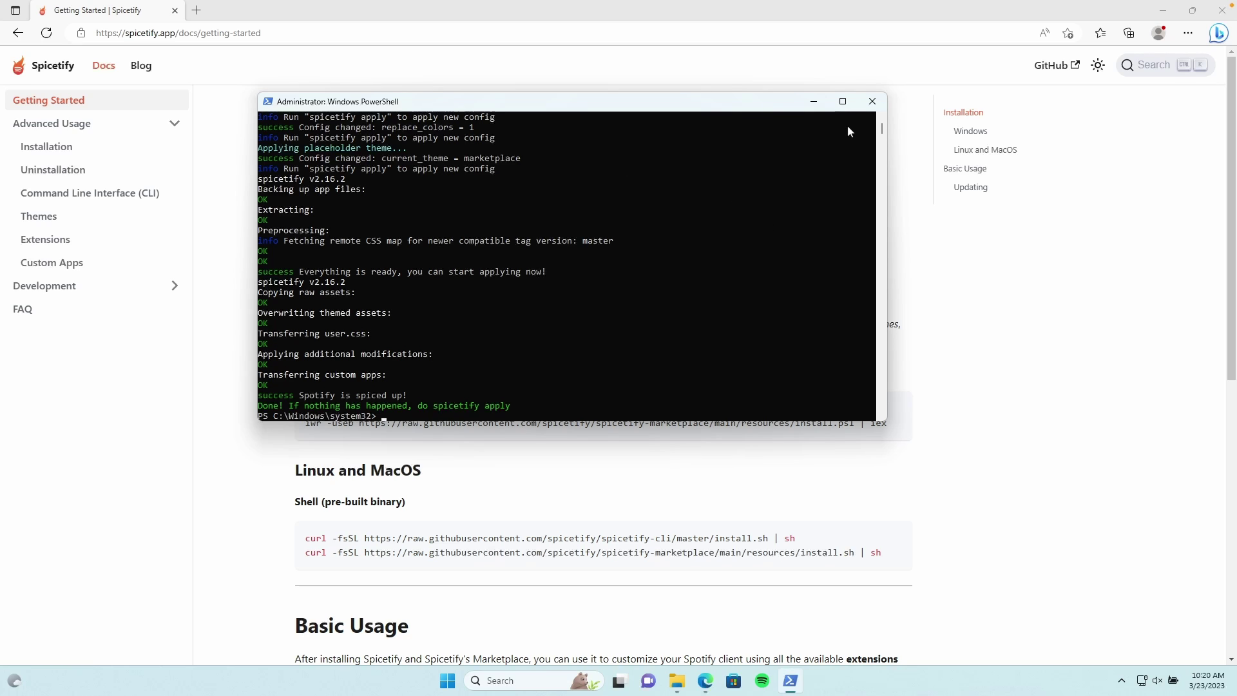
left_click(873, 102)
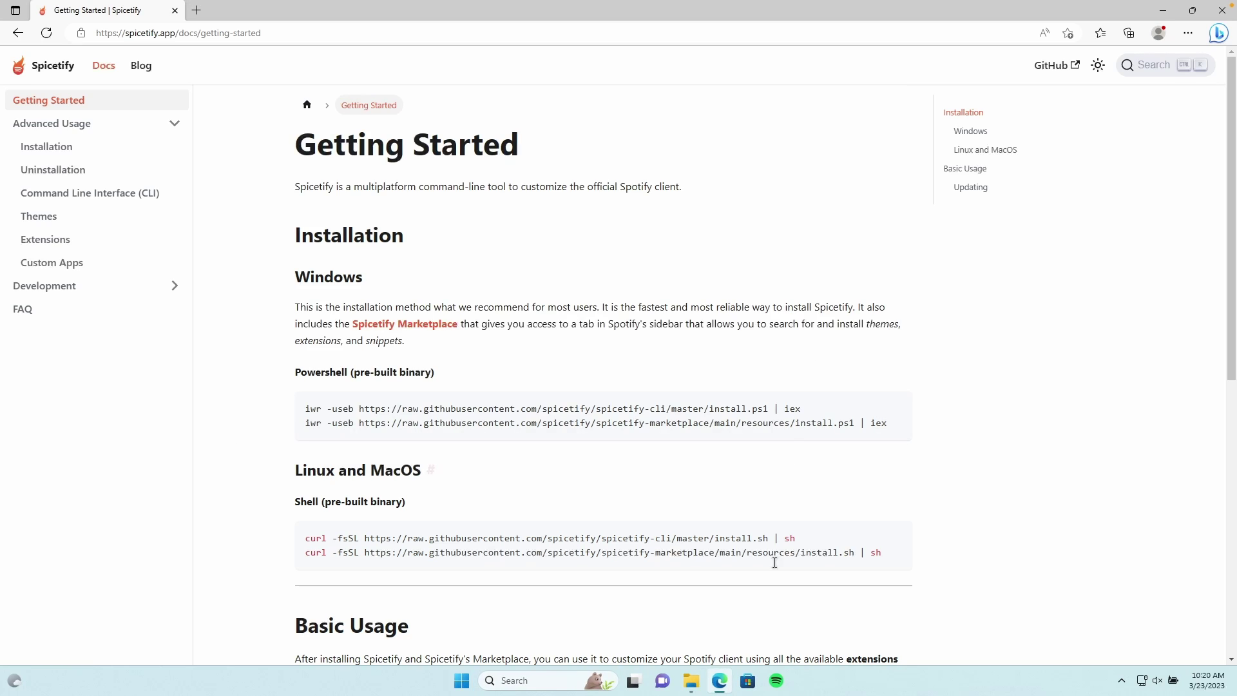
- Bring up Spotify and open the Marketplace Extensions page listing Feature Shuffle, Song Stats and Adblock
left_click(776, 680)
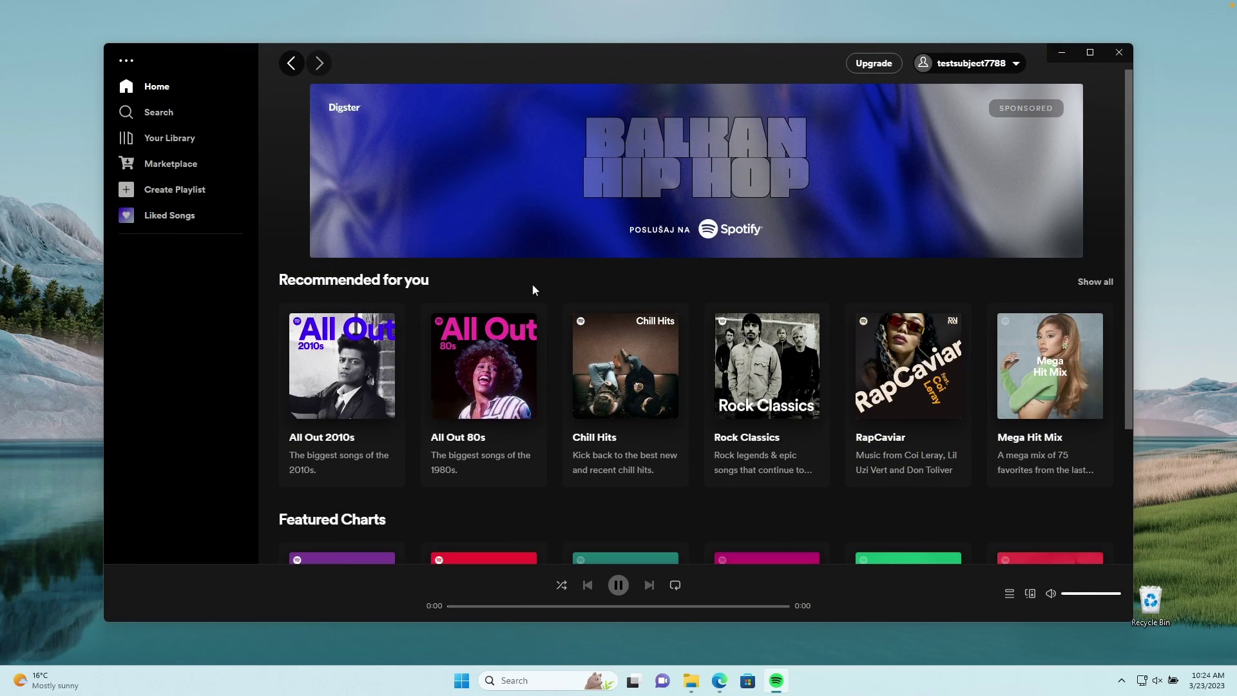
left_click(217, 174)
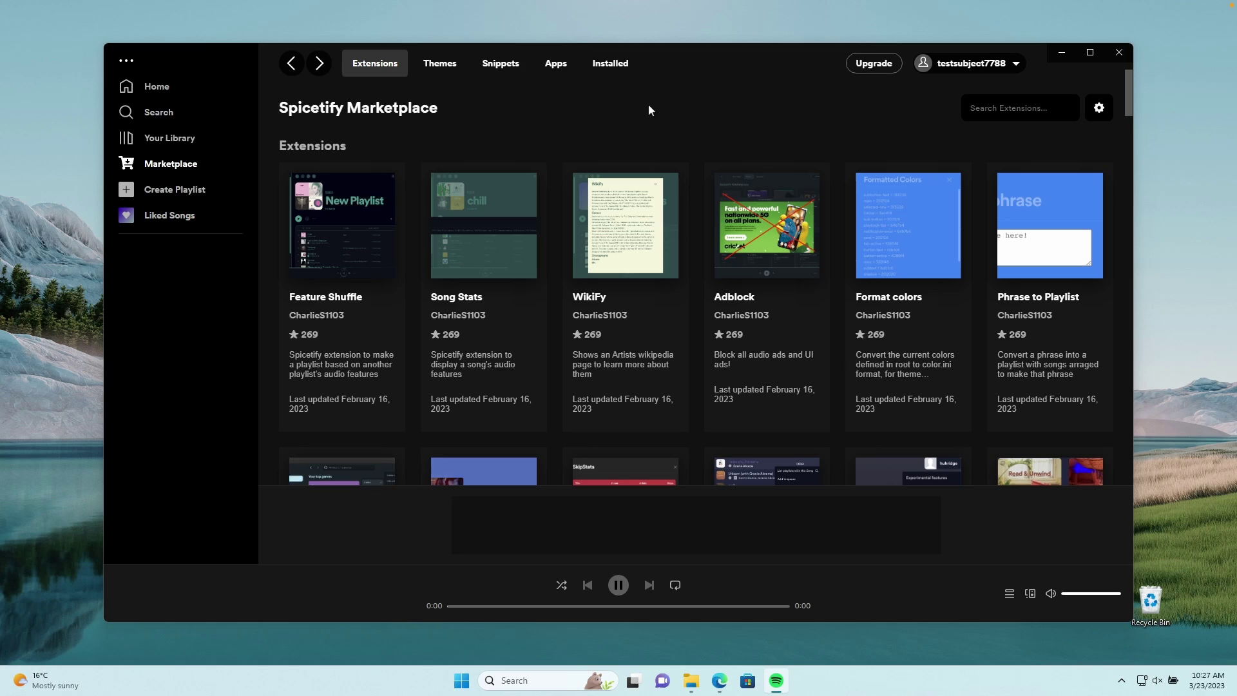
- Install the Dribbblish theme from the Marketplace Themes tab
left_click(441, 68)
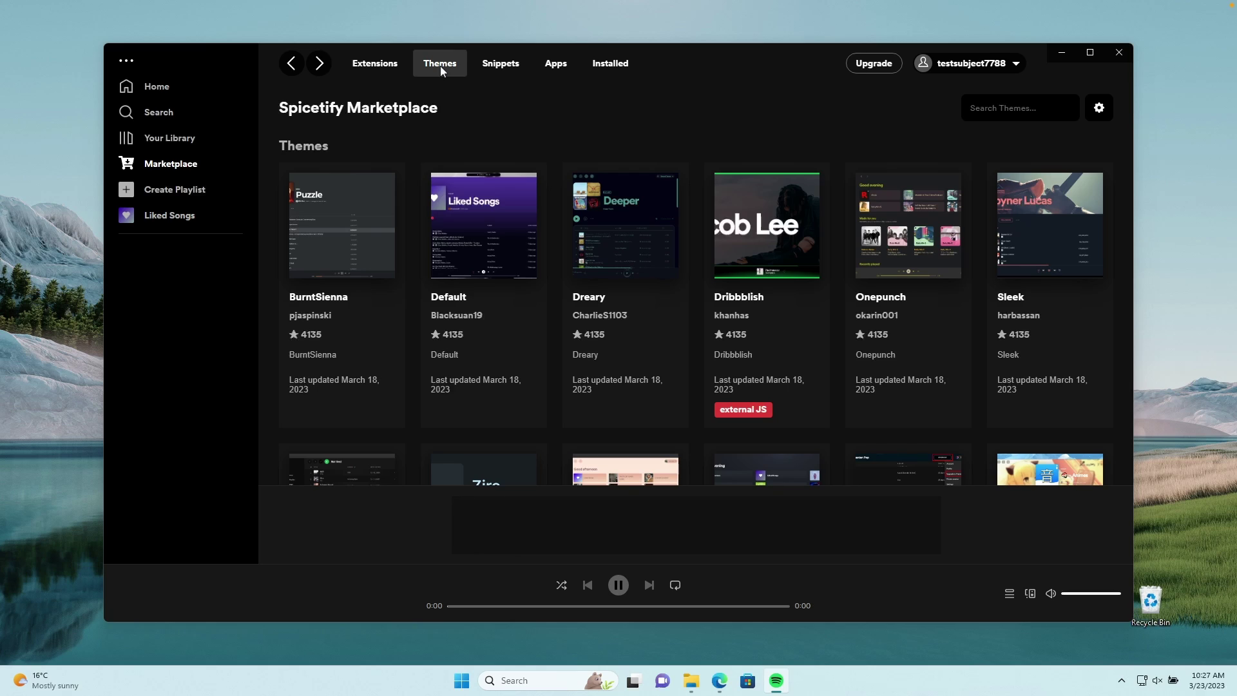
mouse_move(748, 240)
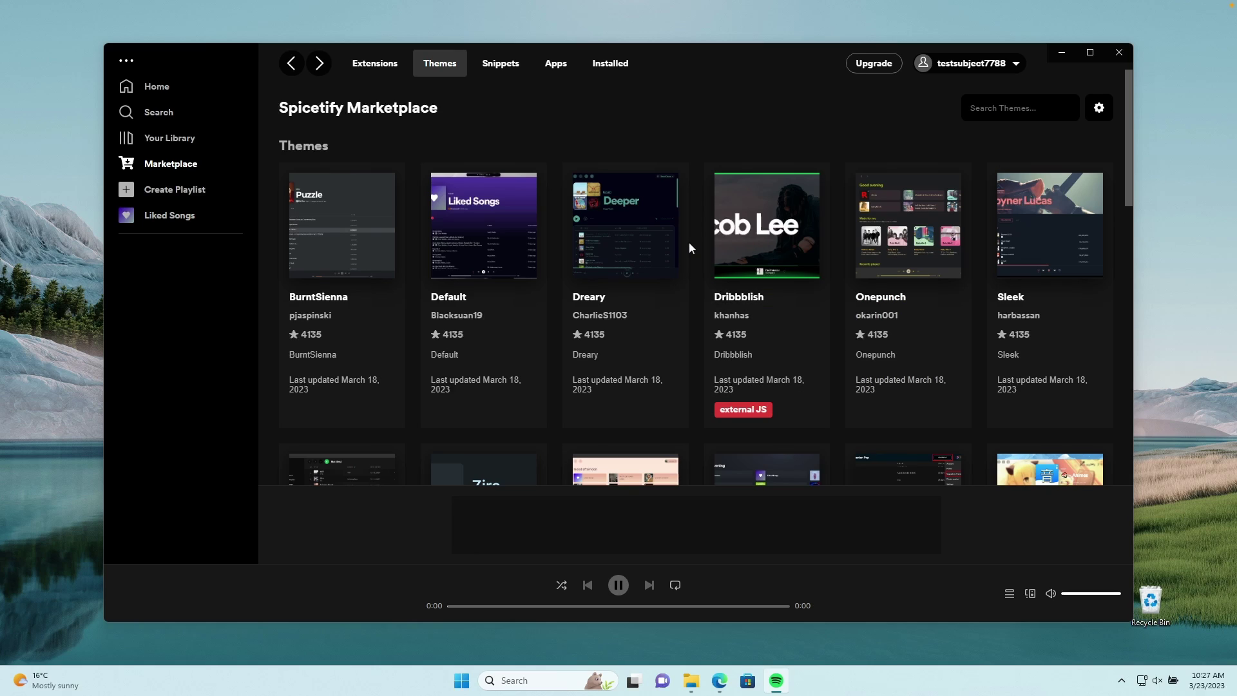
left_click(728, 238)
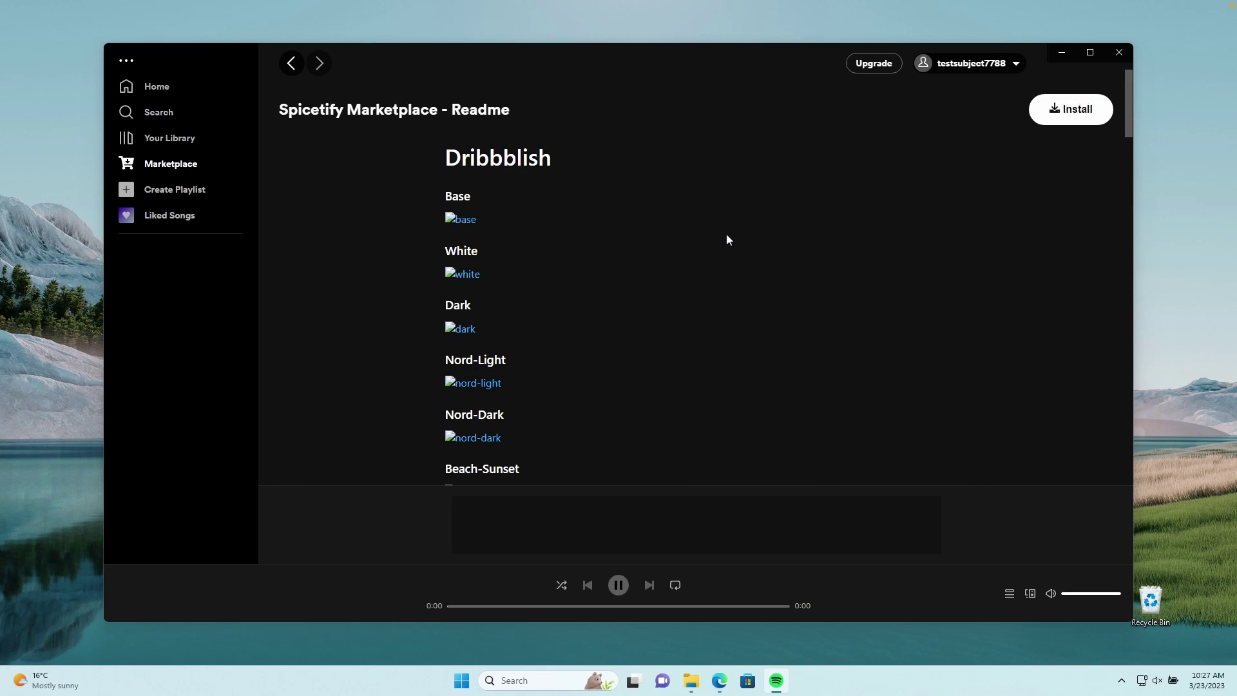
left_click(1078, 109)
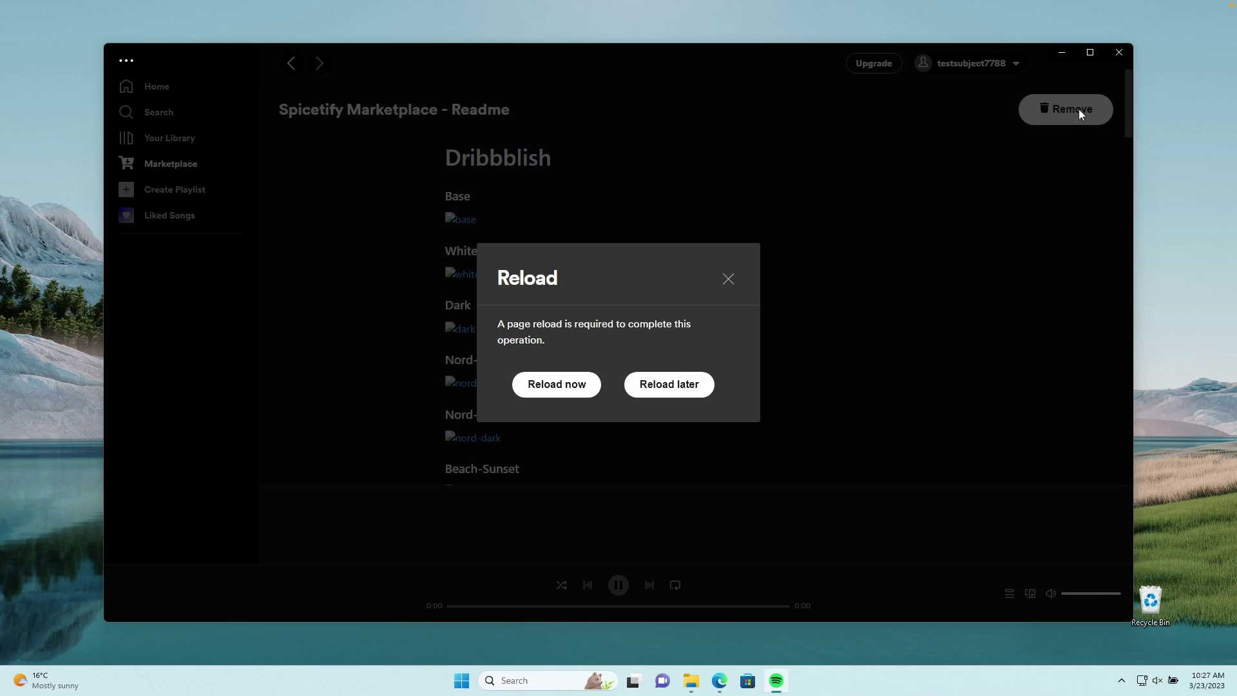
- Reload Spotify and try Dribbblish's nord-light, dark and dracula schemes, keeping dracula
left_click(556, 384)
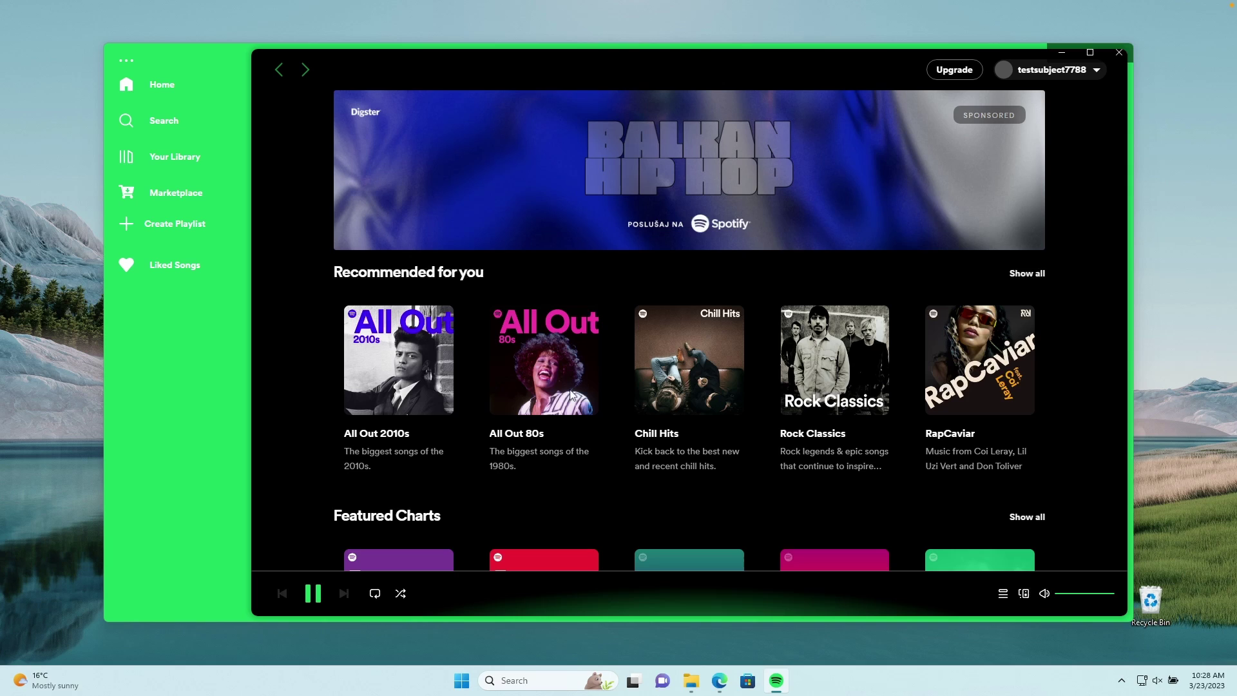
left_click(184, 199)
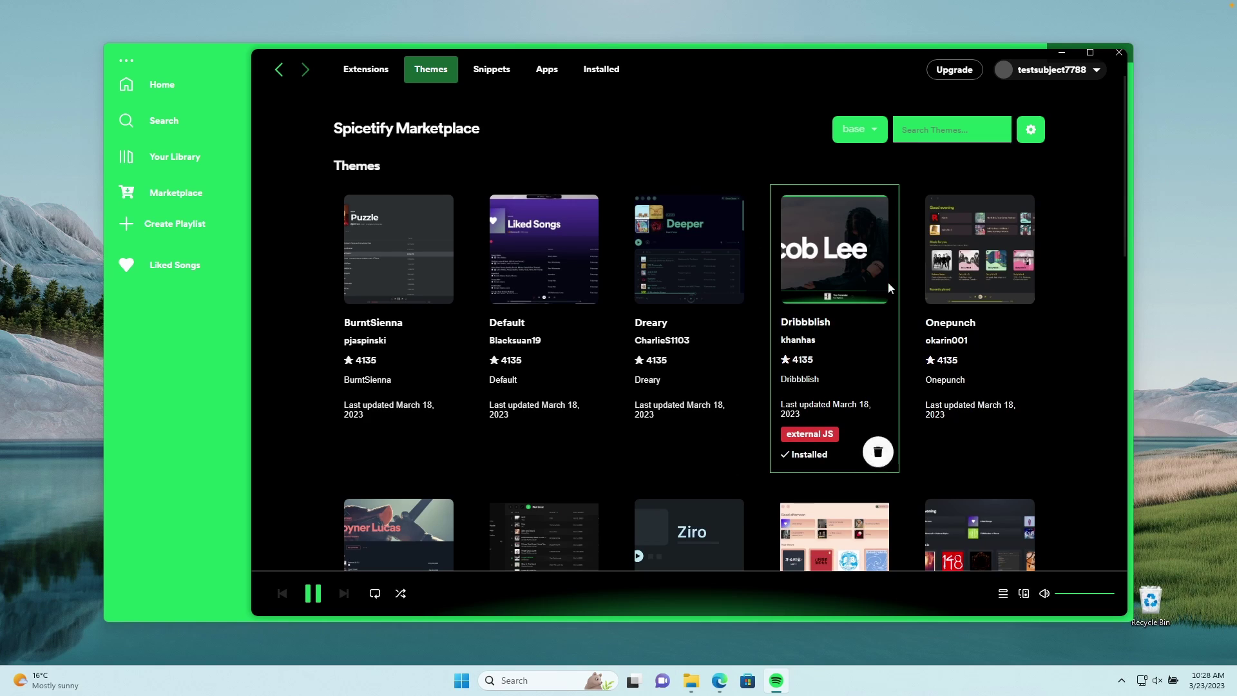
left_click(873, 130)
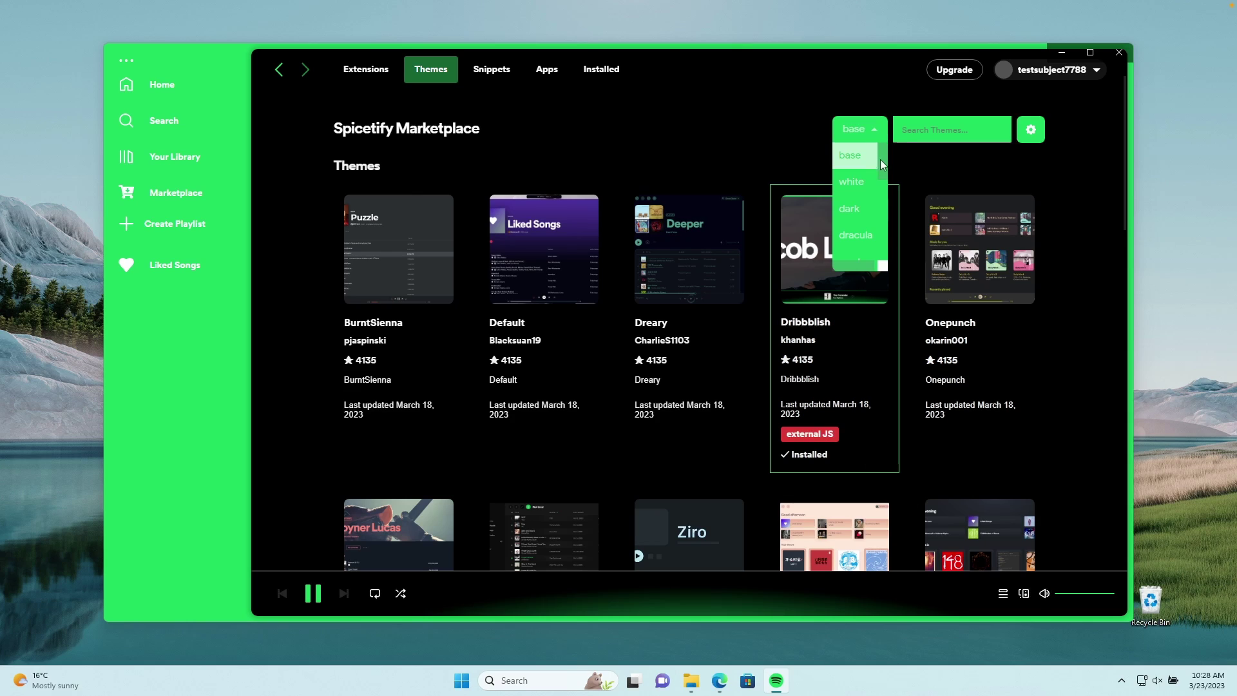
scroll(857, 193, "down", 2)
left_click(857, 204)
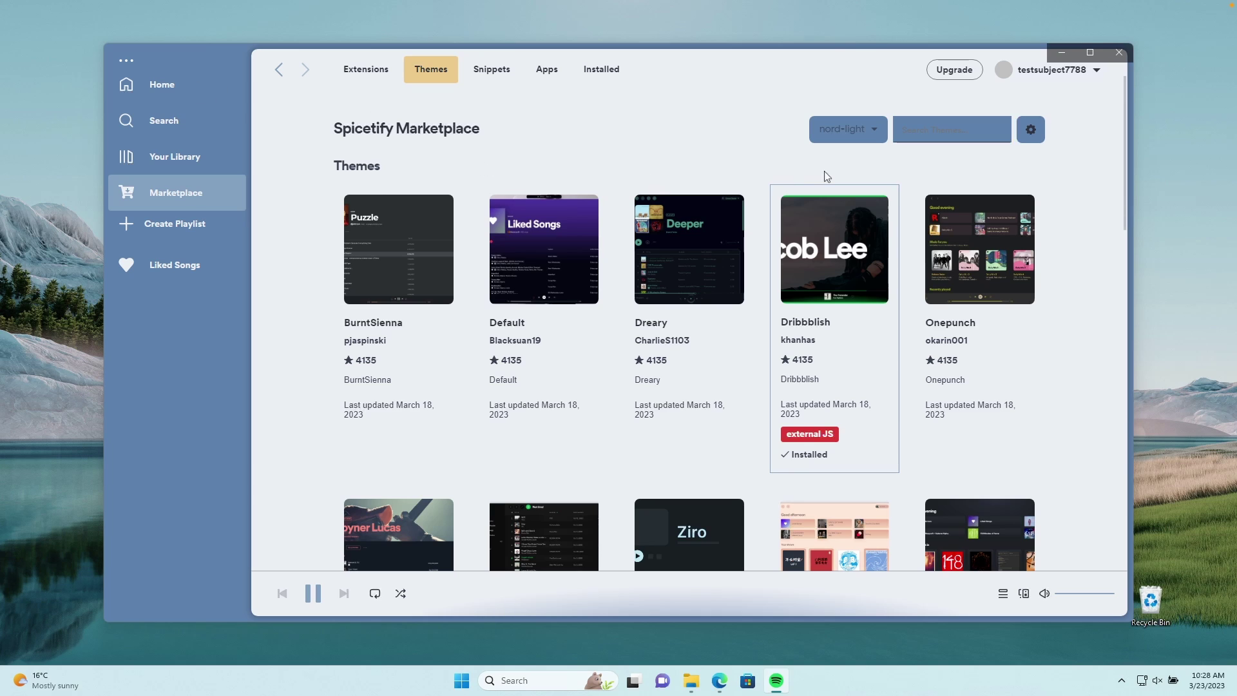
left_click(872, 130)
left_click(836, 210)
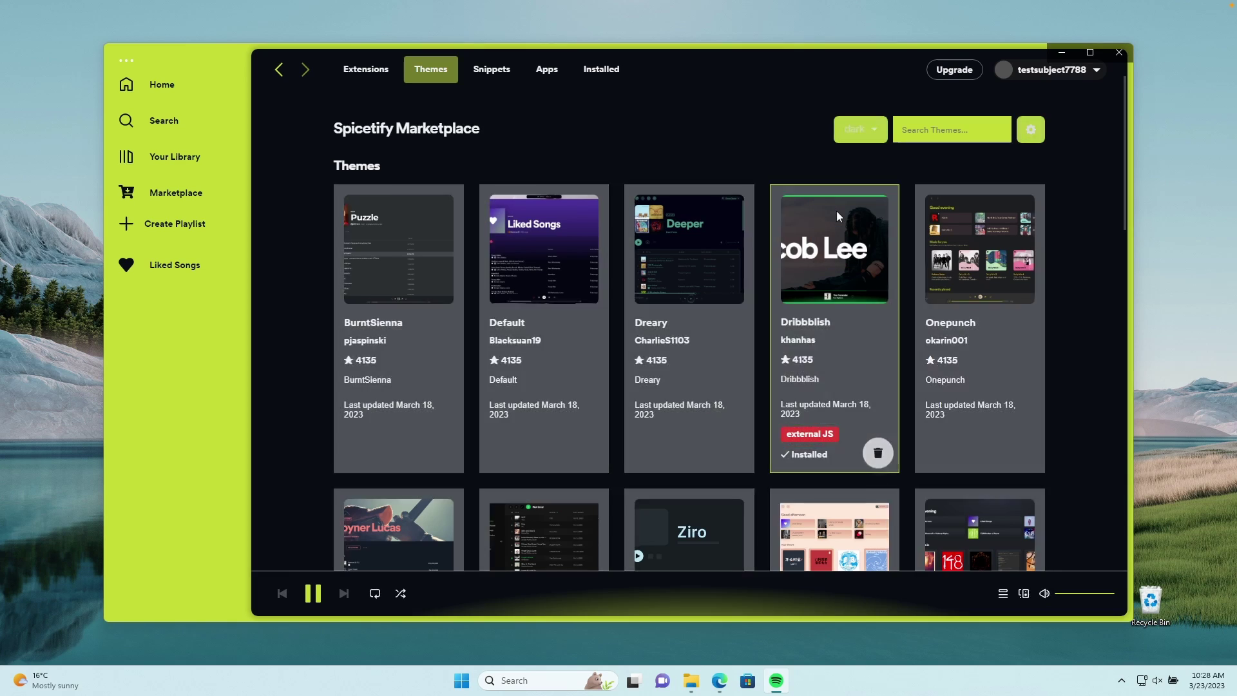
left_click(867, 131)
left_click(867, 152)
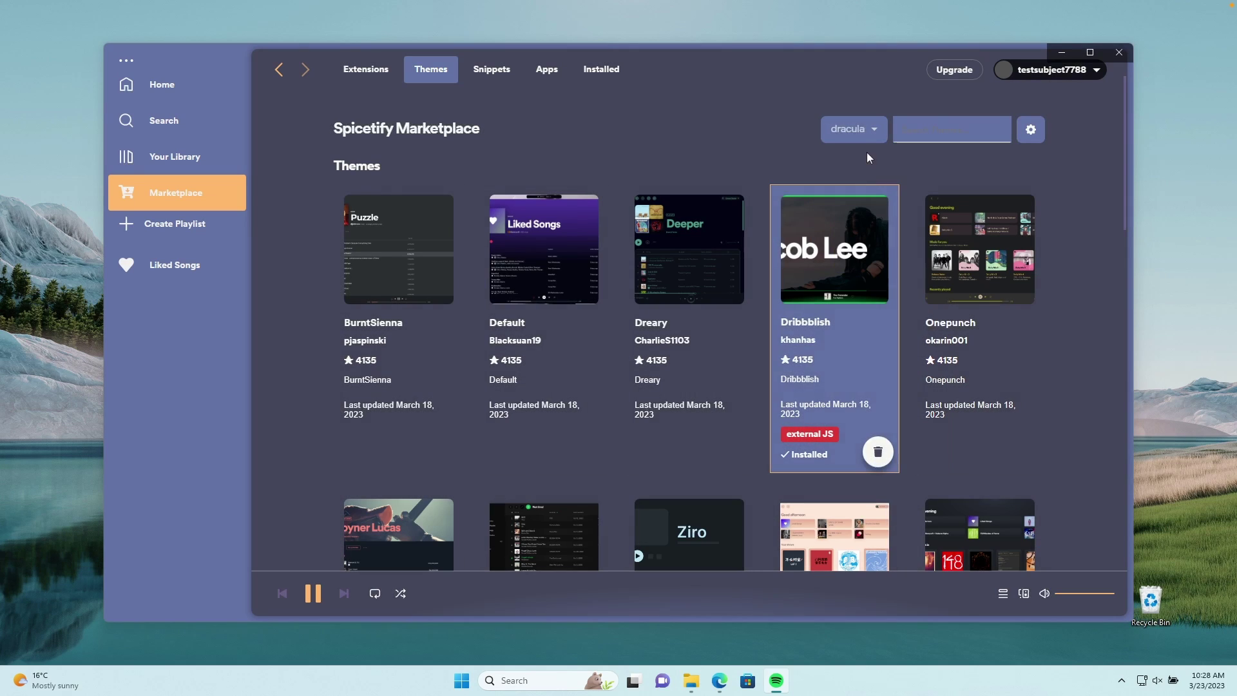
left_click(866, 133)
scroll(863, 193, "down", 3)
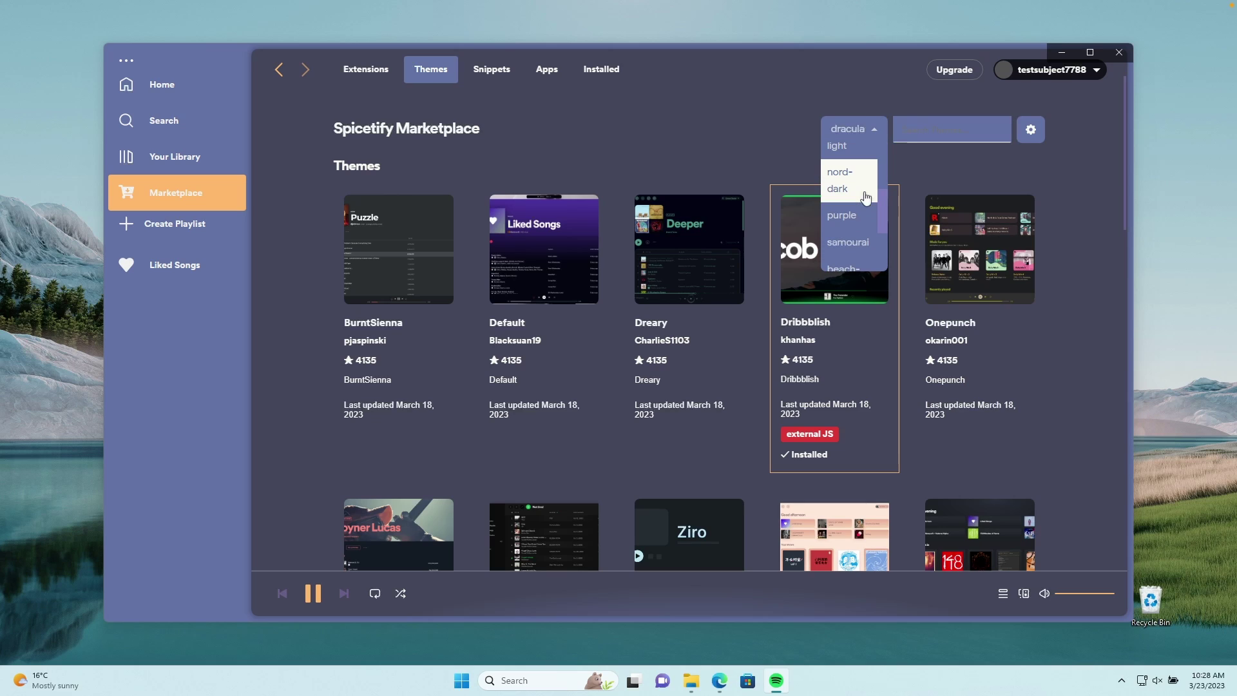
left_click(717, 122)
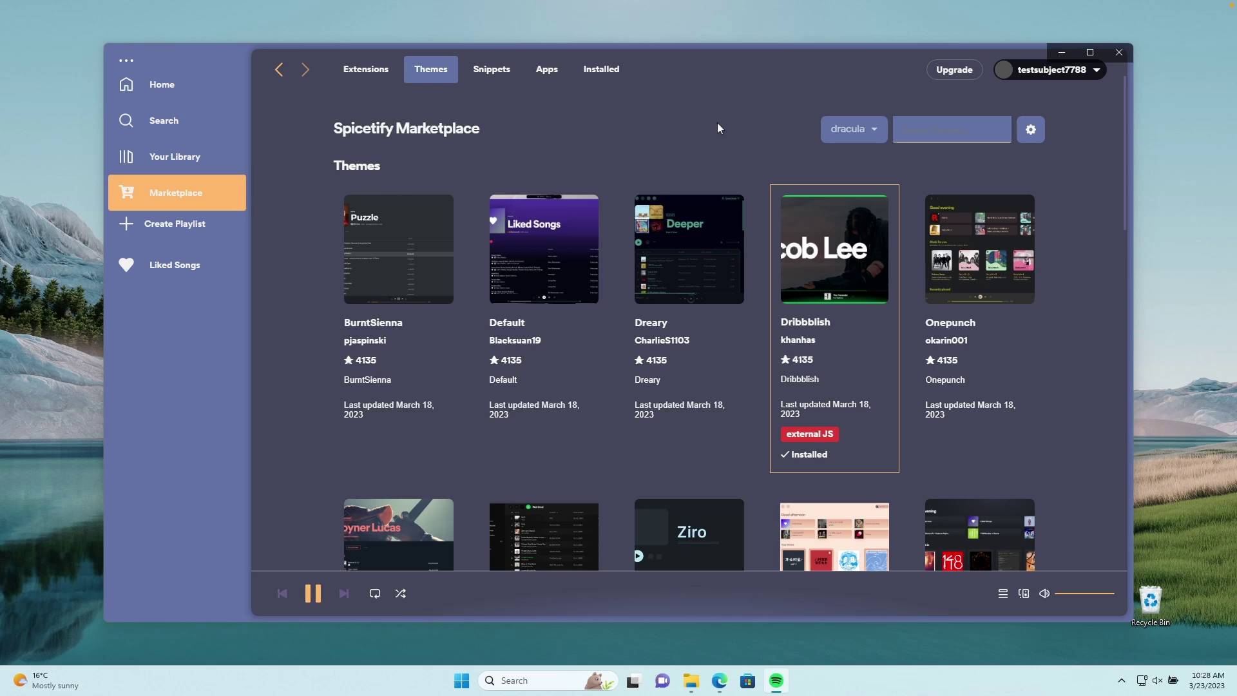
- Install the Dreary theme, reload Spotify, and return to the Marketplace
left_click(684, 298)
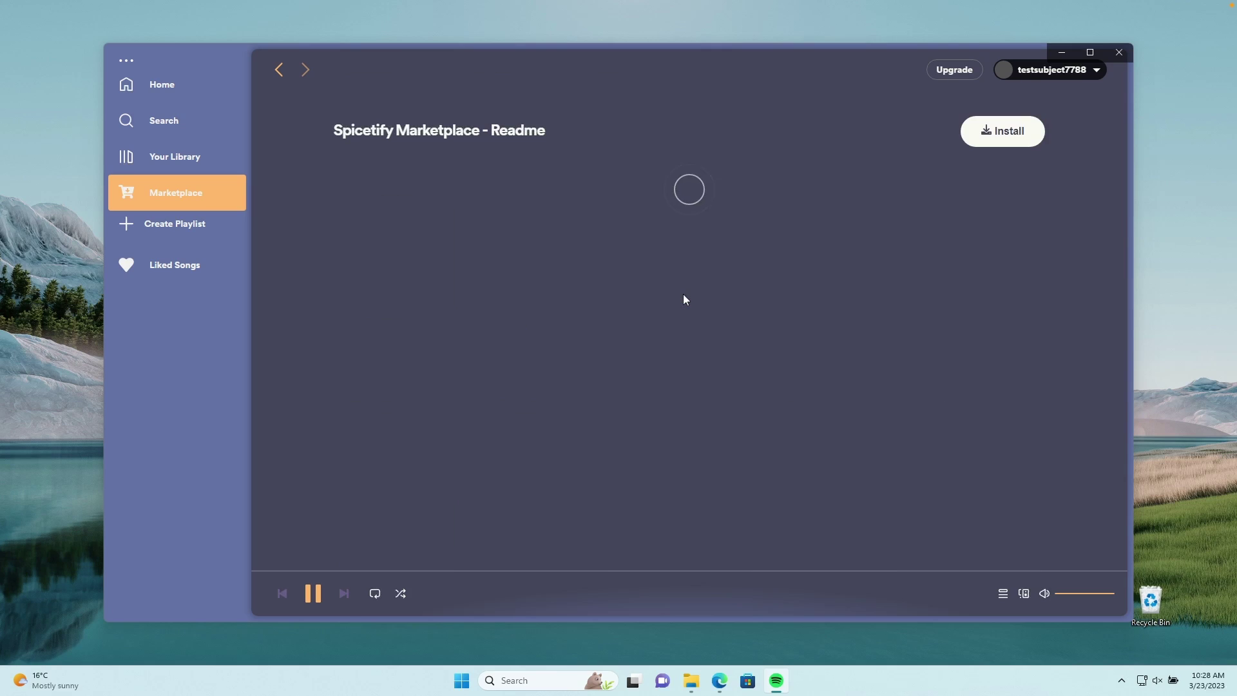
left_click(1009, 132)
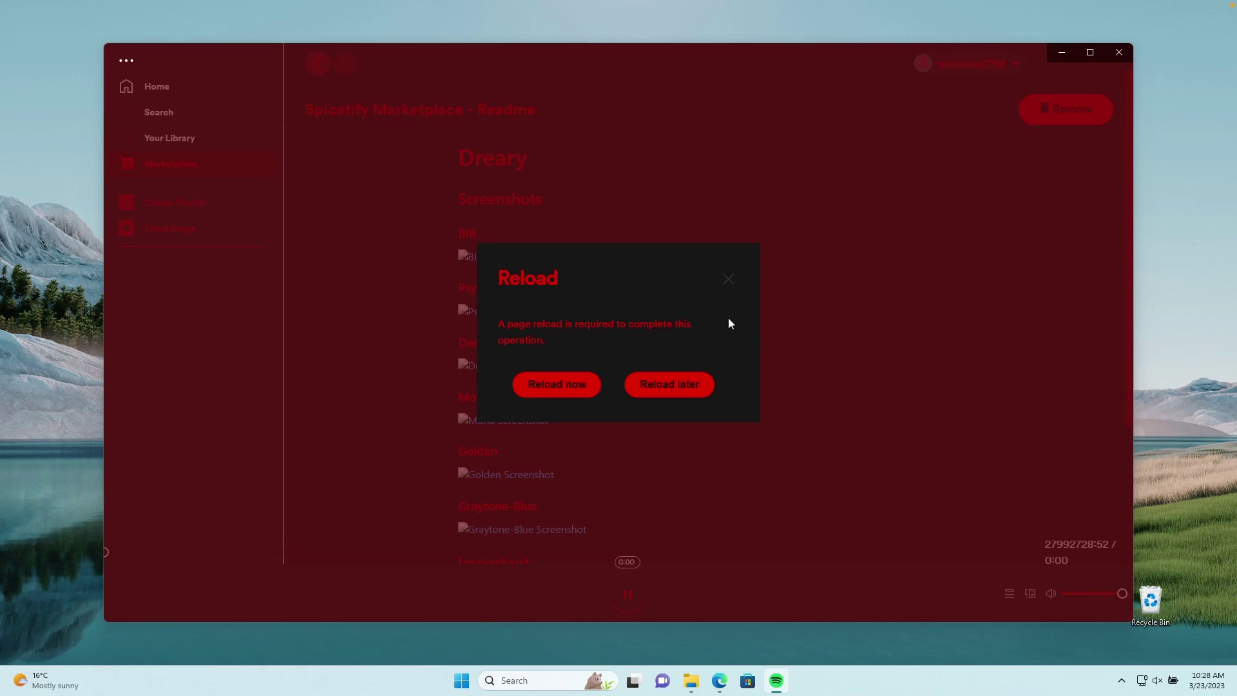
left_click(585, 384)
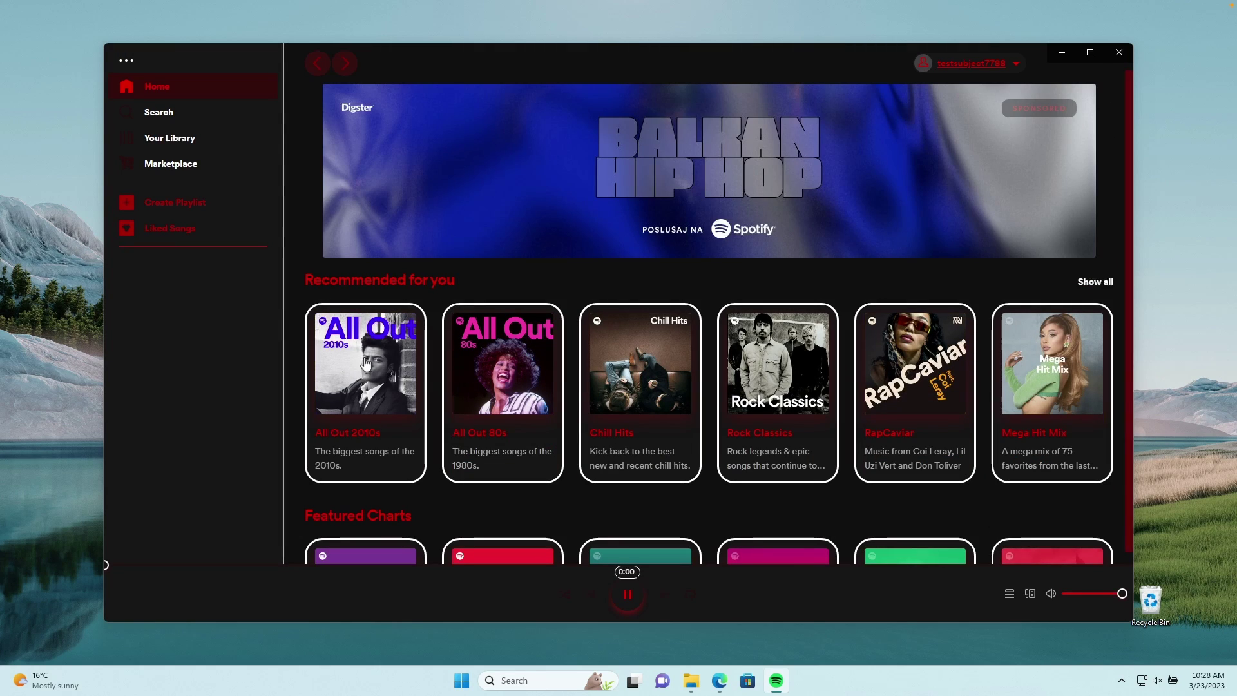
left_click(188, 165)
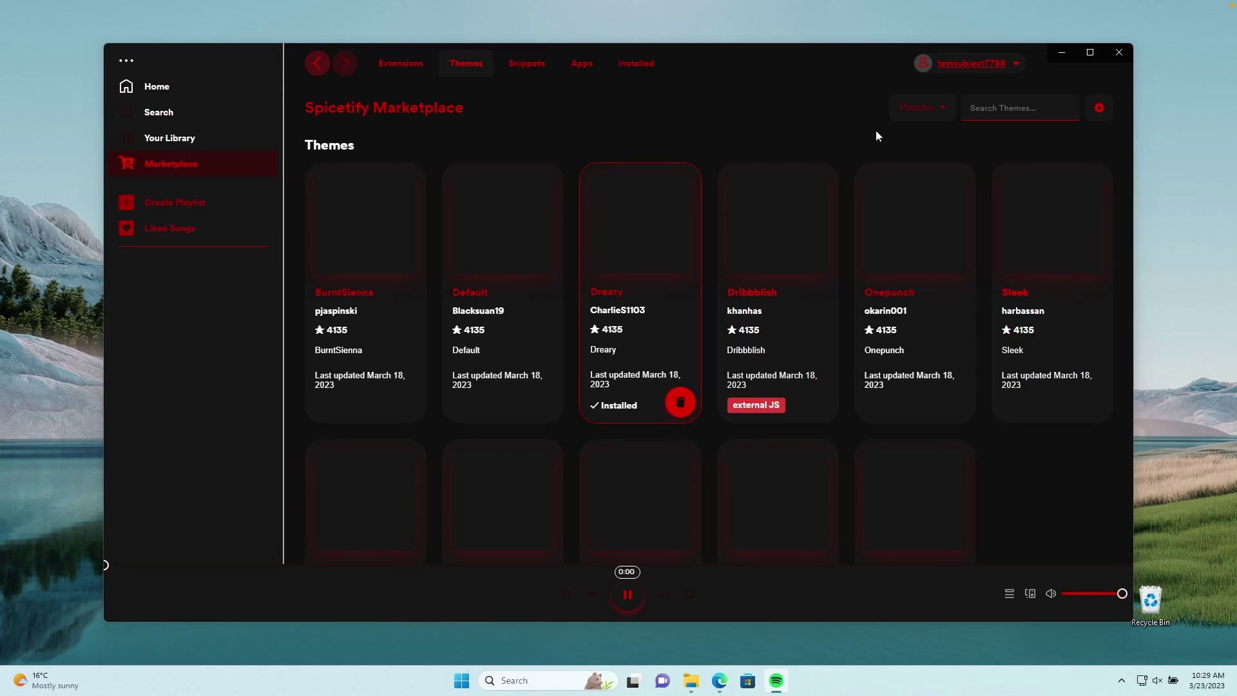
- Cycle Dreary's schemes through Deeper, BIB, Mono and Graytone-Blue, settling on Golden
left_click(916, 111)
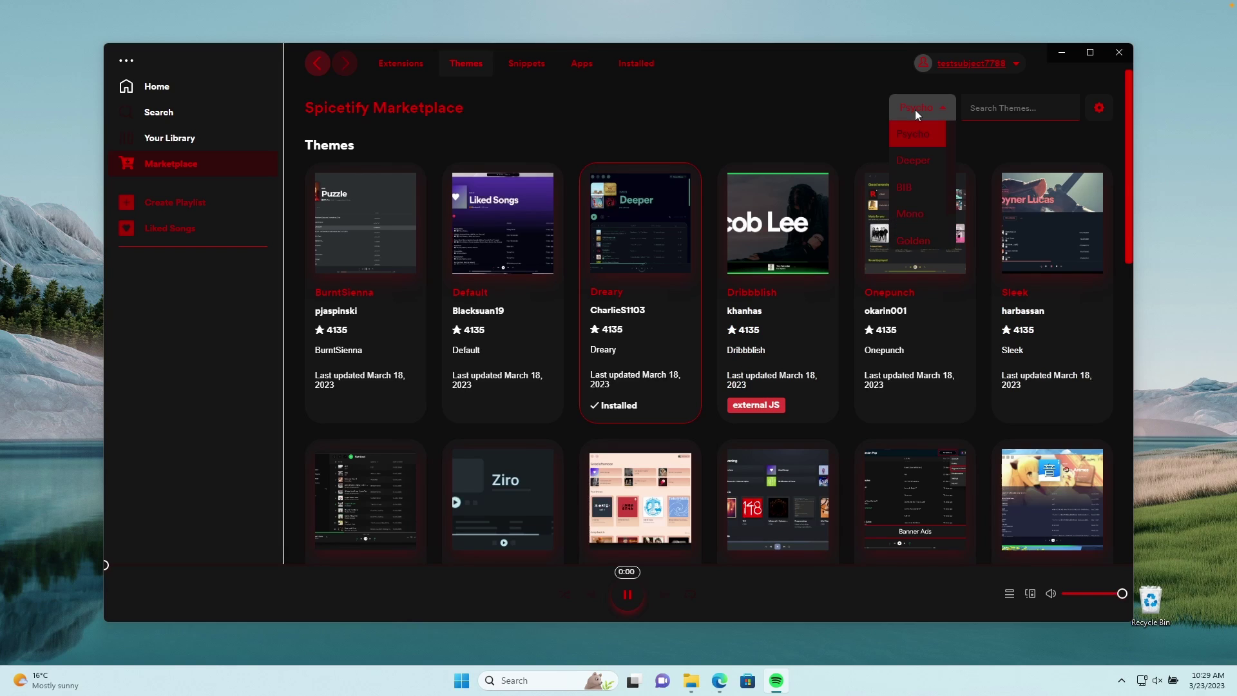
left_click(921, 159)
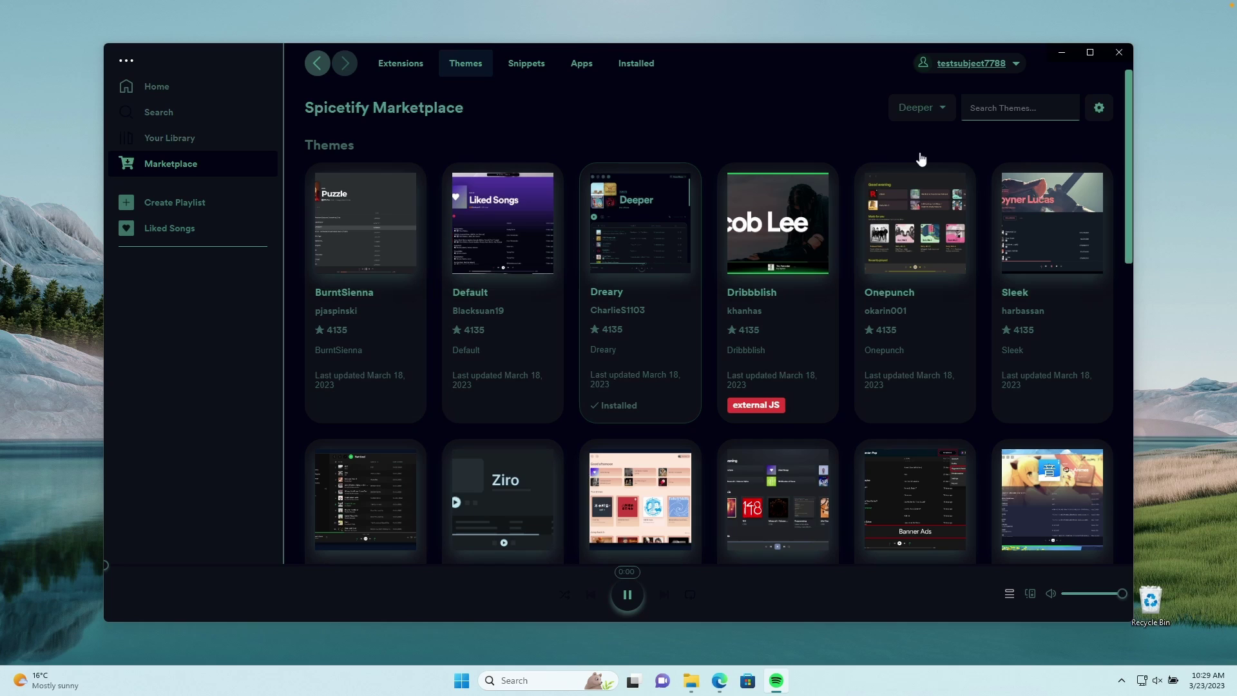
left_click(922, 115)
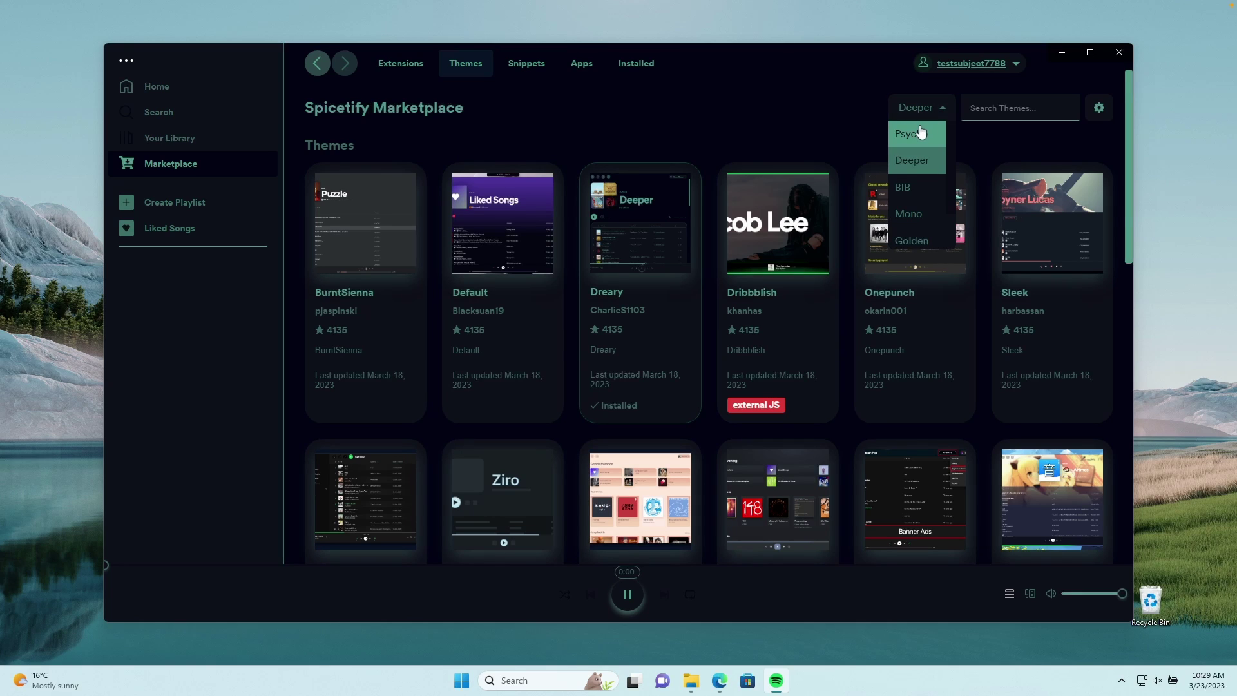
left_click(916, 186)
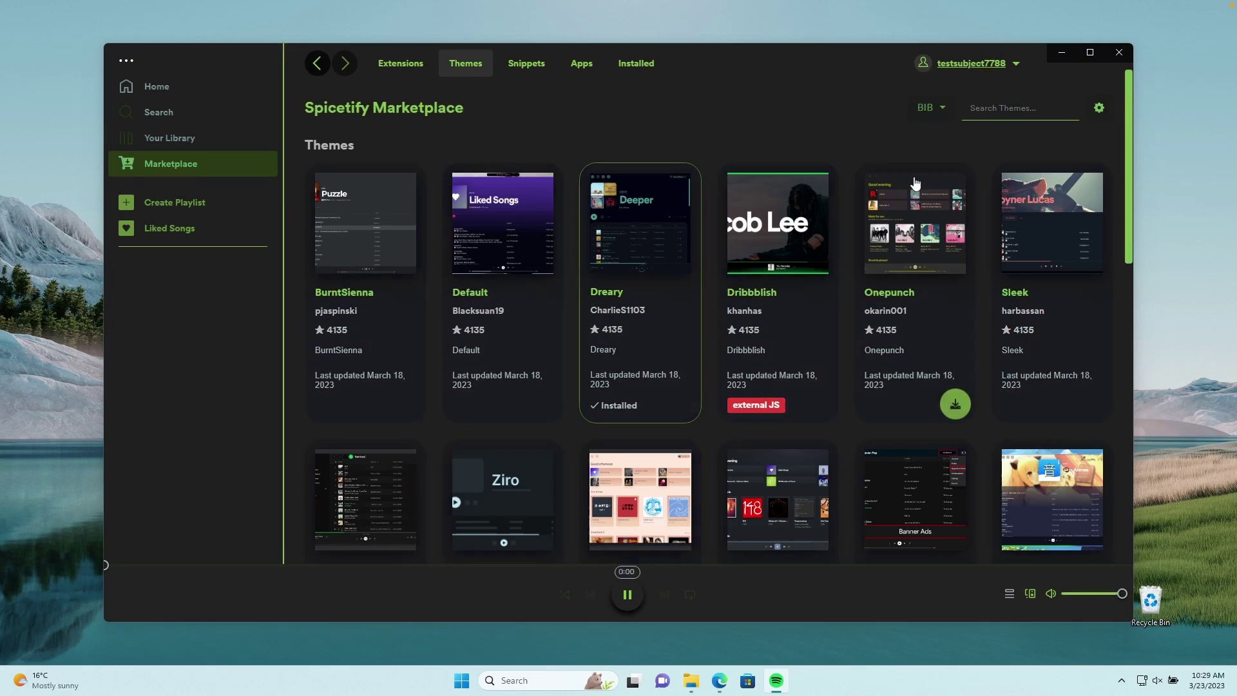
left_click(933, 109)
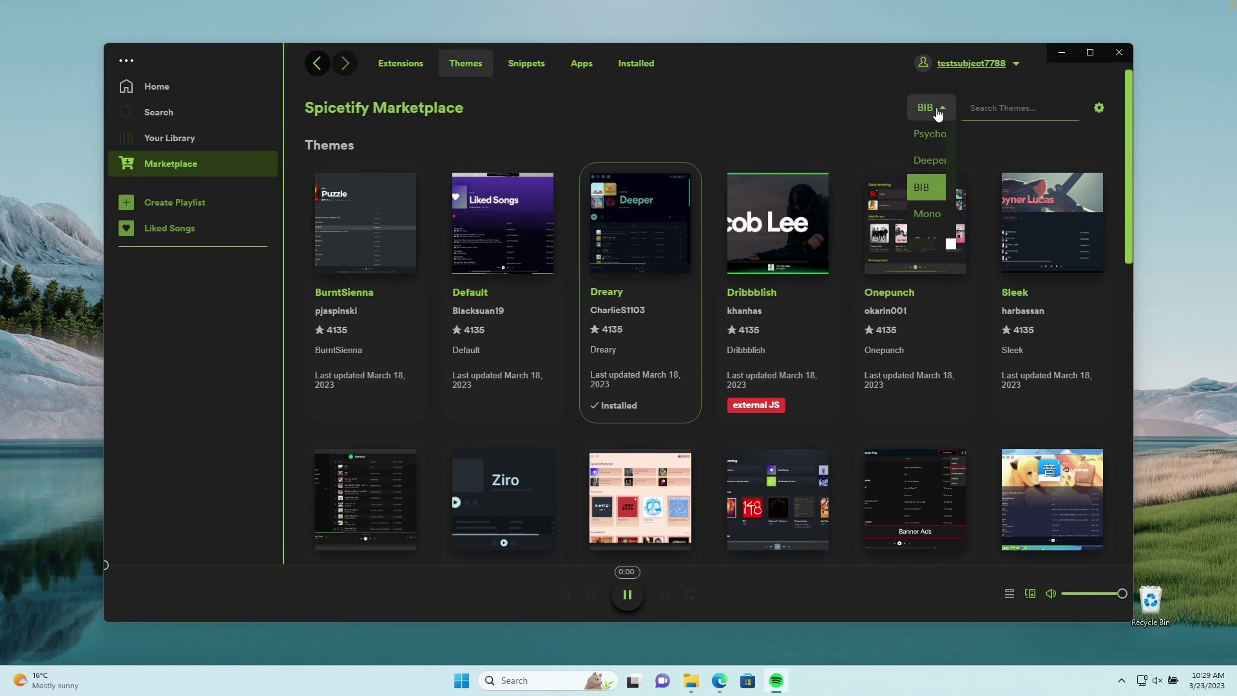
left_click(933, 211)
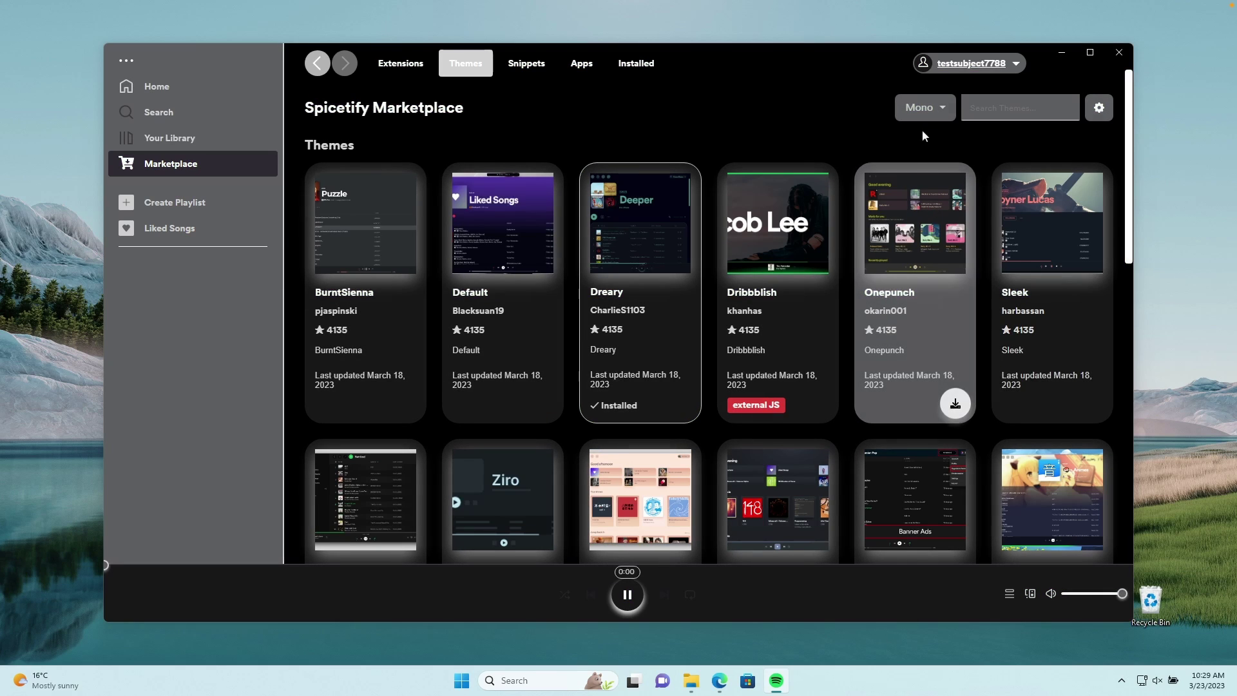
left_click(925, 110)
scroll(928, 173, "down", 2)
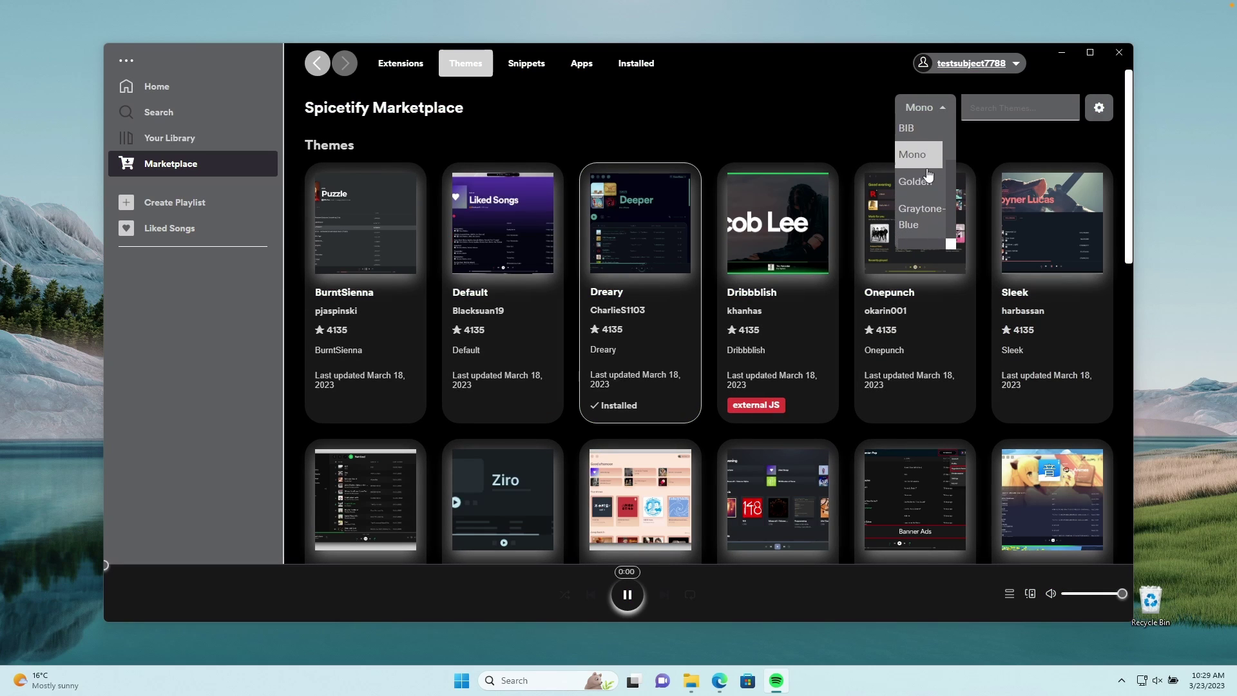
left_click(928, 228)
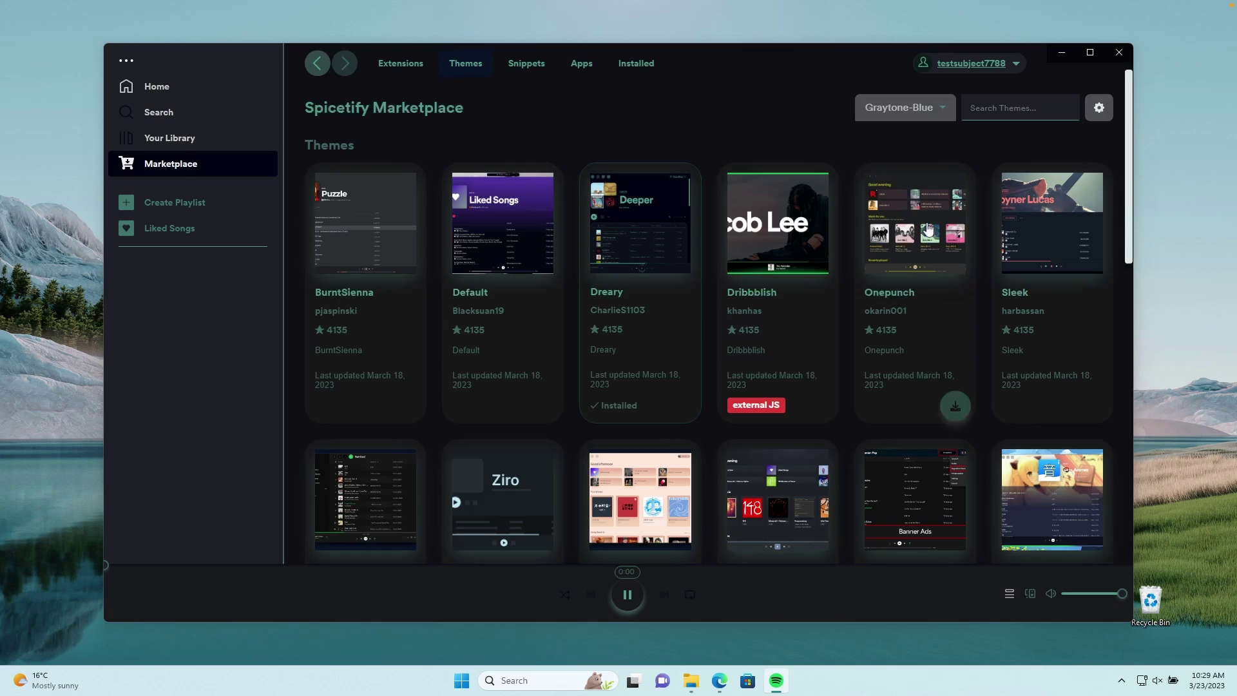
left_click(935, 108)
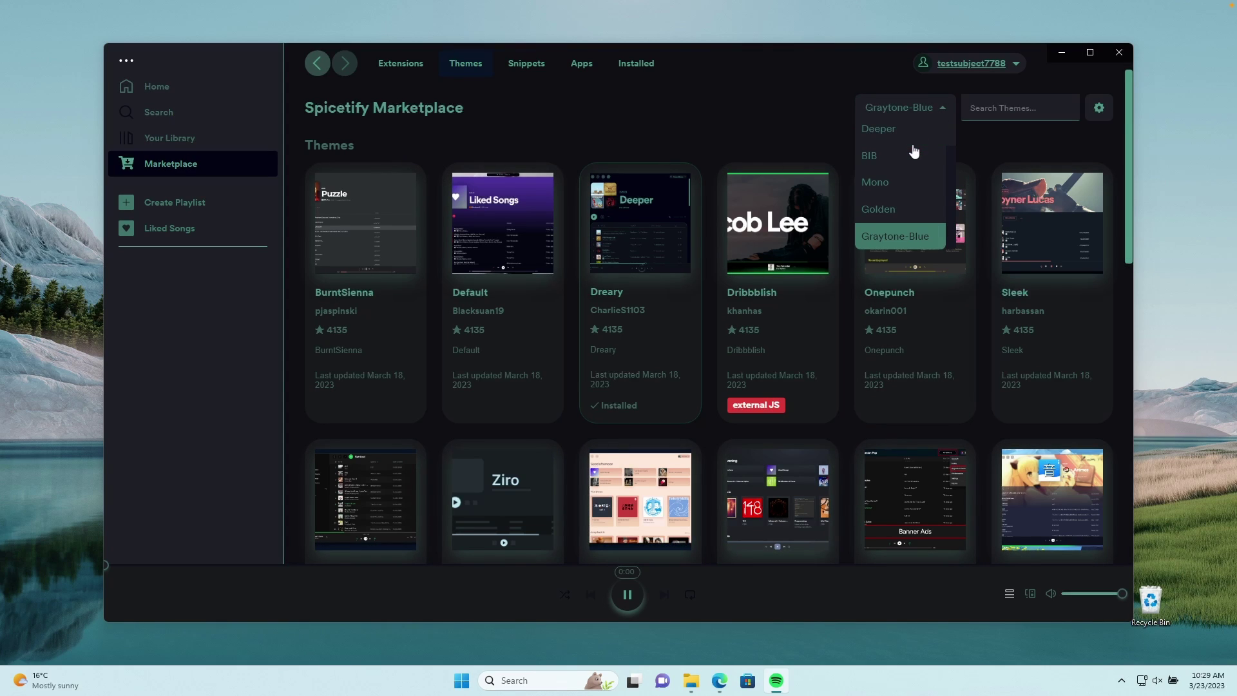
left_click(903, 209)
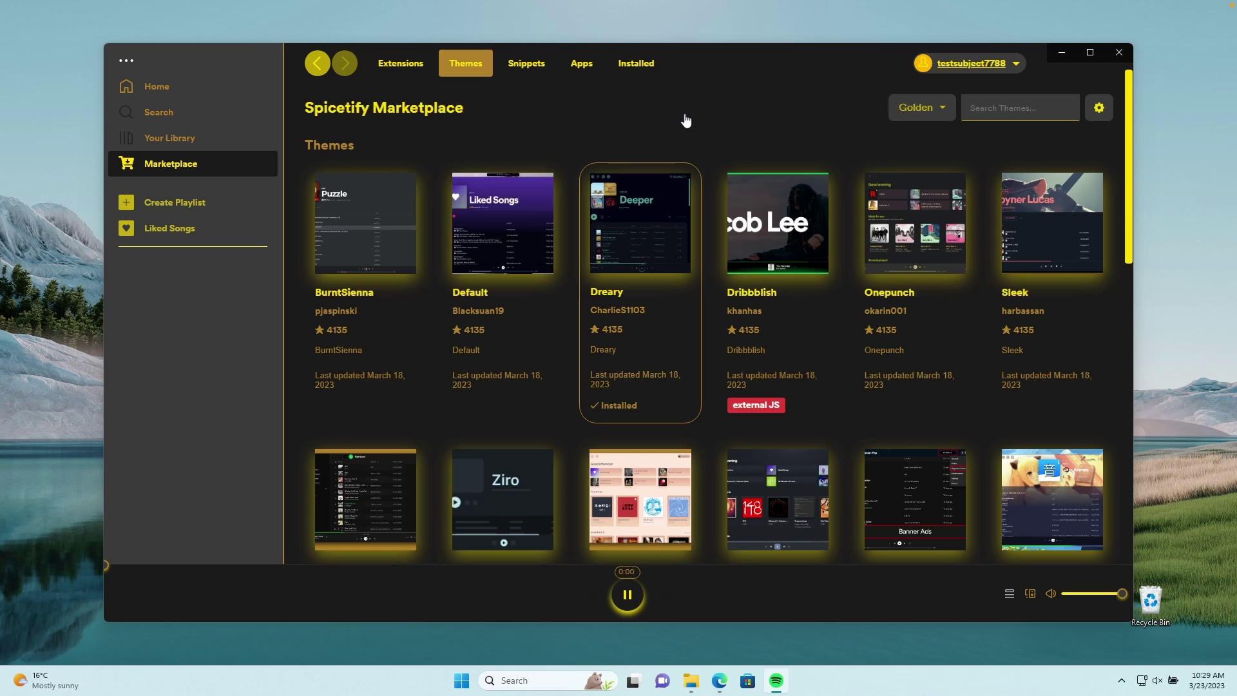
mouse_move(636, 318)
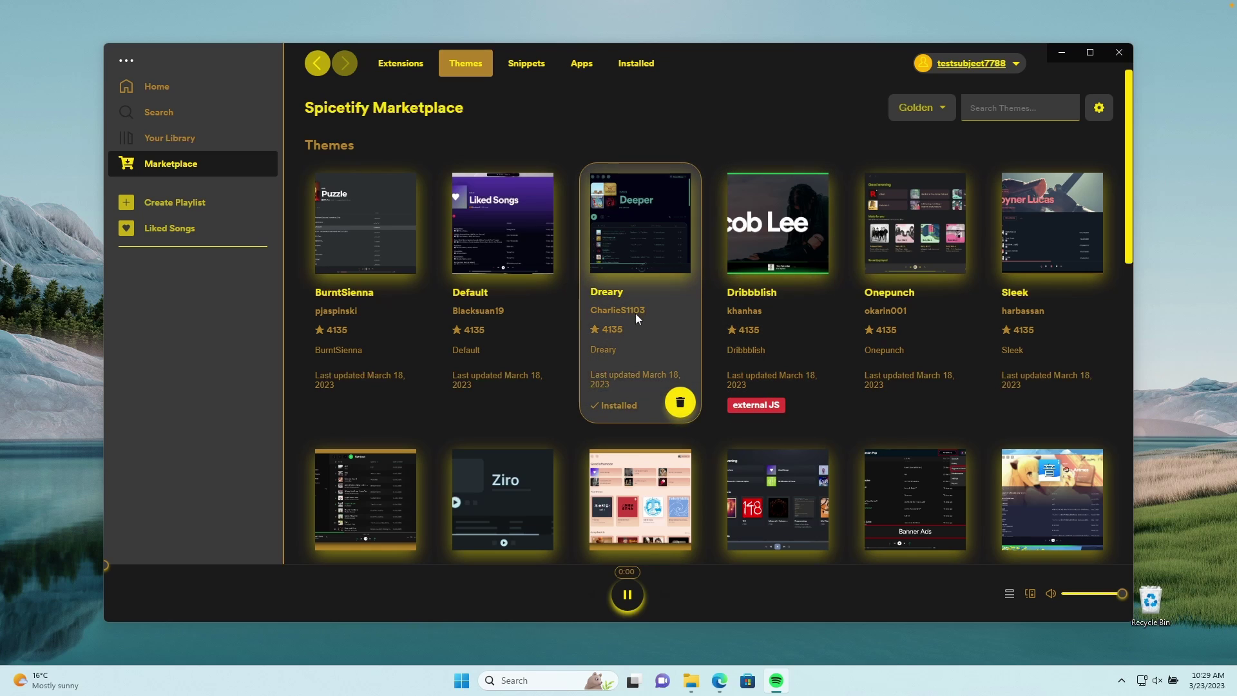
- Install the Adblock extension from the Marketplace Extensions tab and reload Spotify
left_click(803, 218)
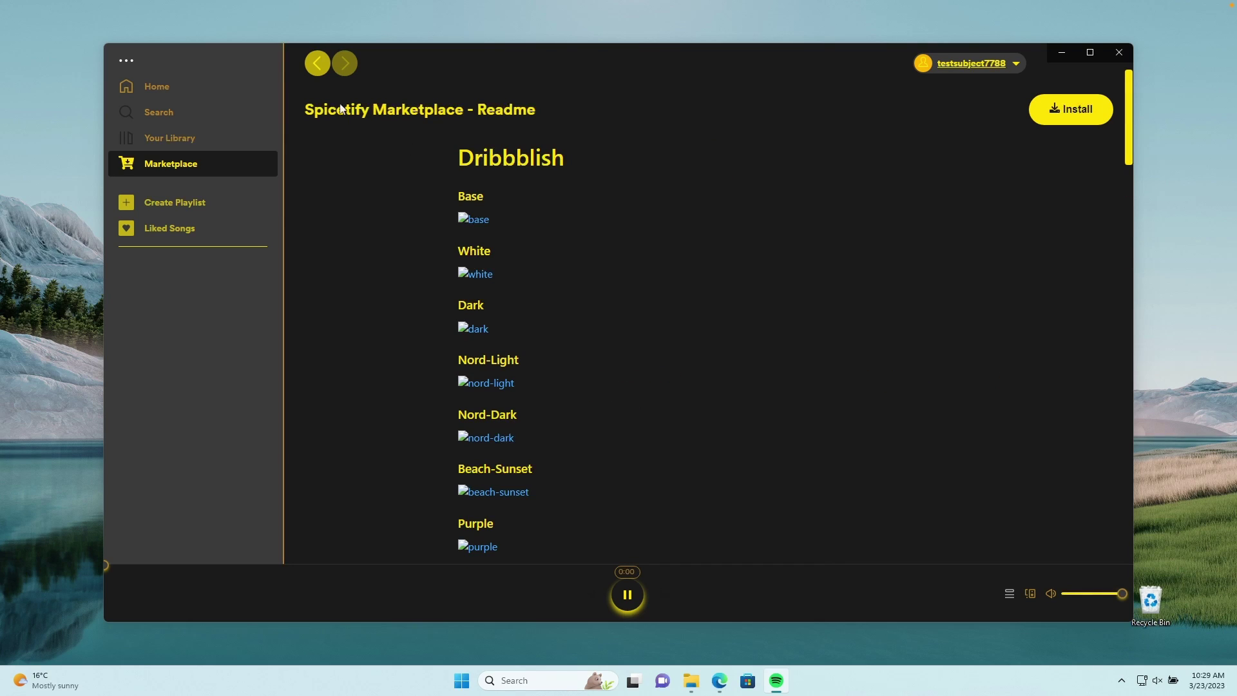
left_click(320, 62)
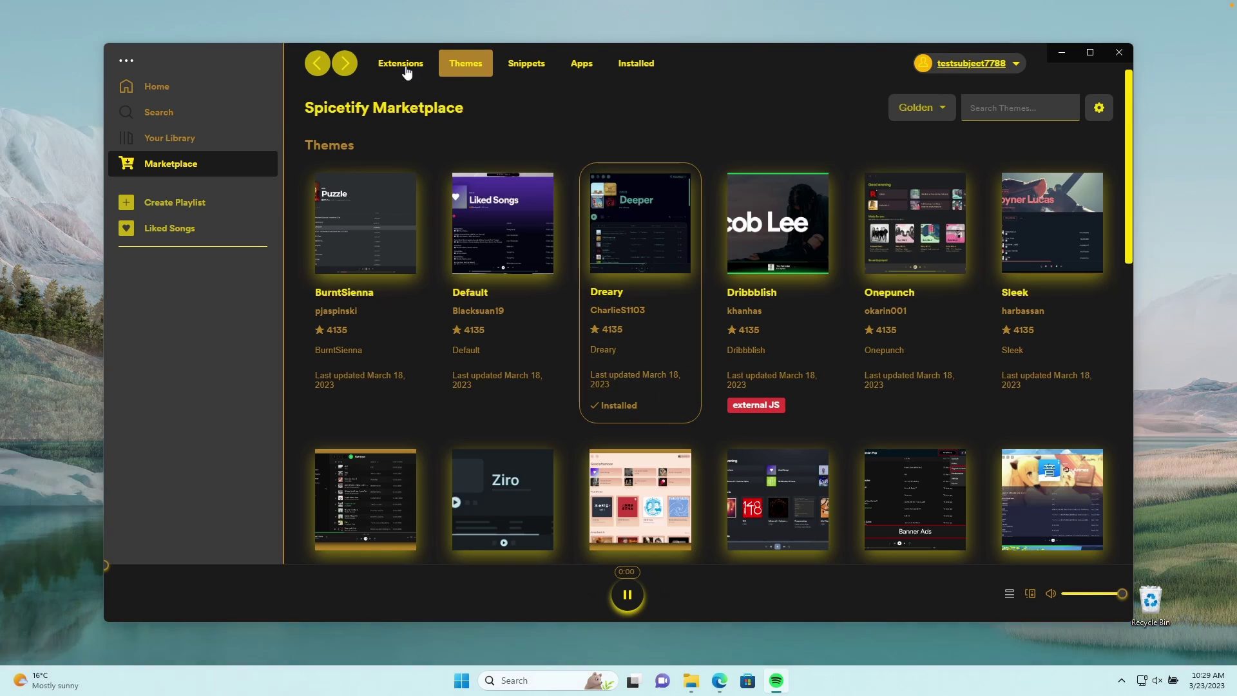
left_click(404, 64)
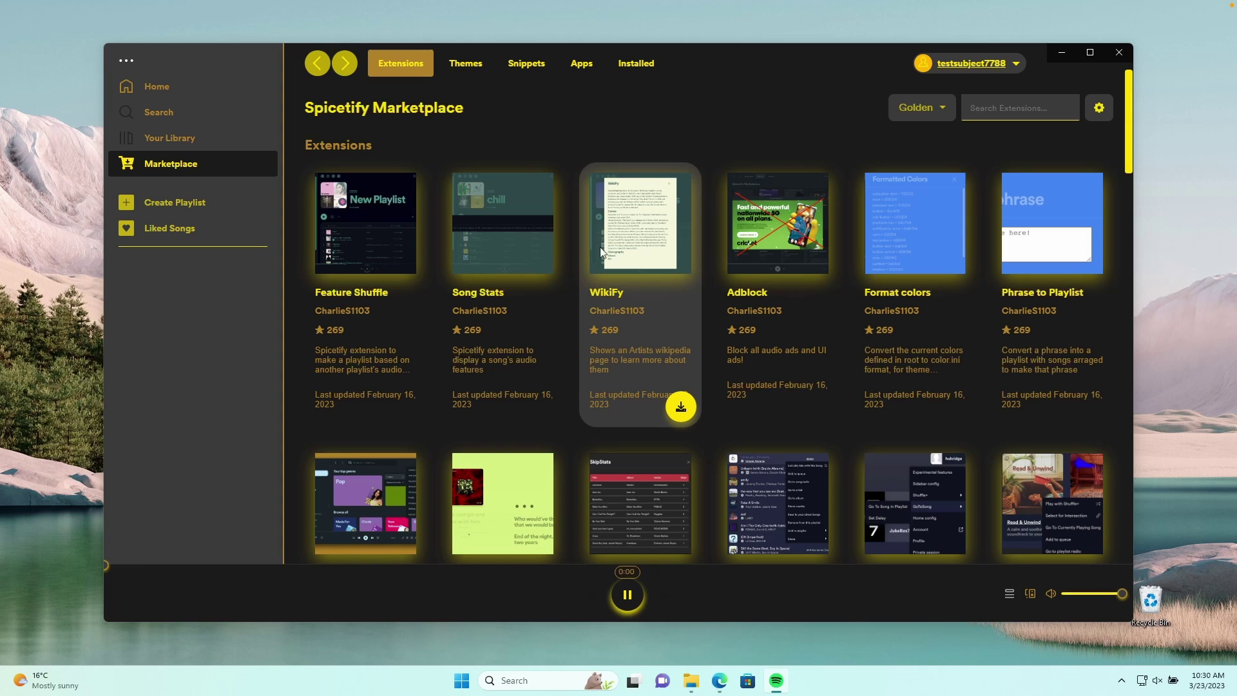
left_click(770, 243)
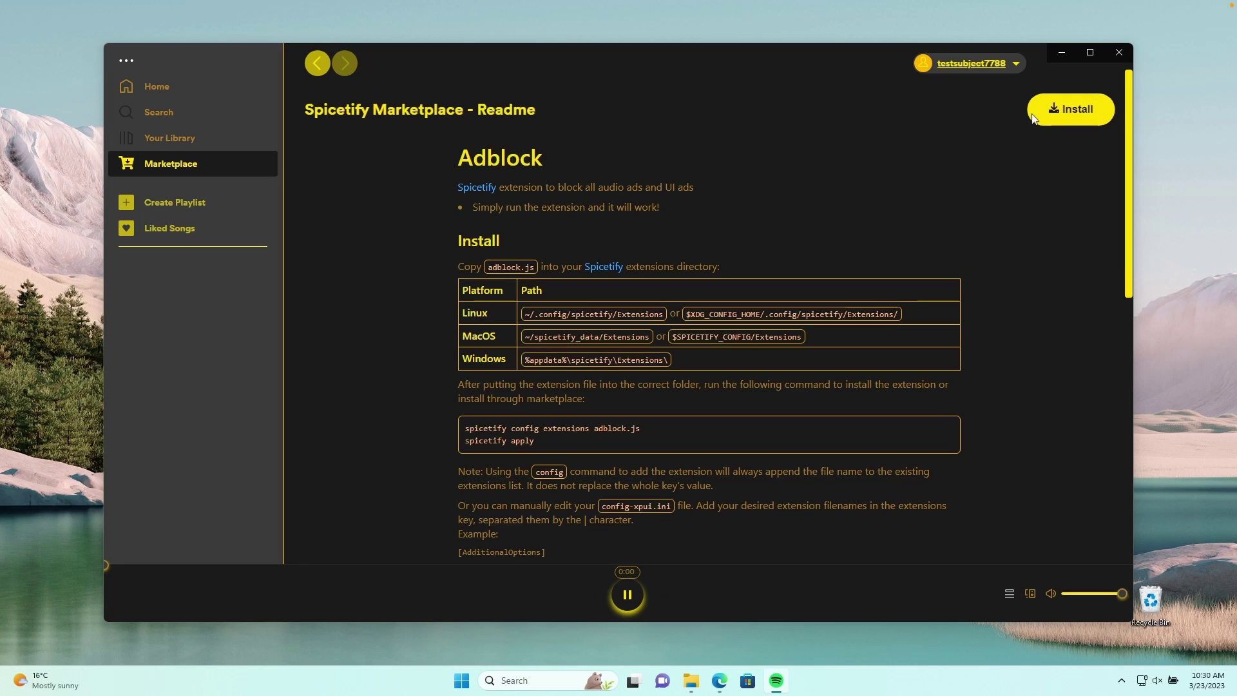
left_click(1065, 108)
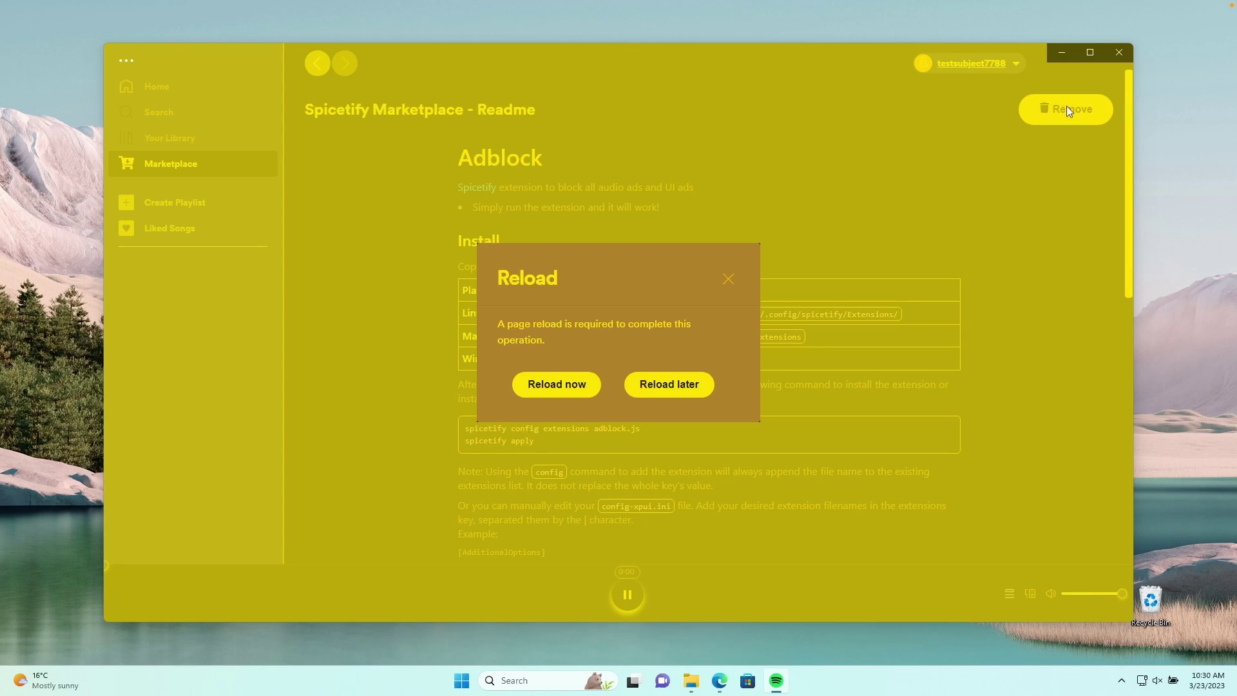
left_click(543, 388)
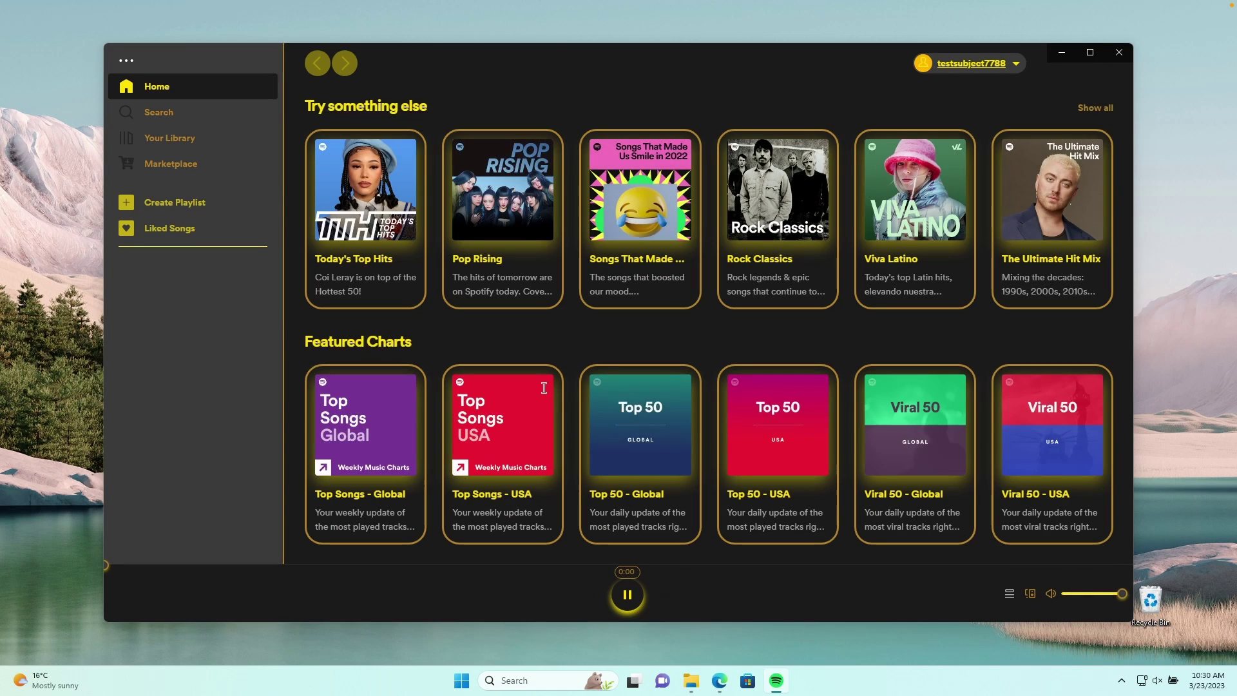
left_click(200, 167)
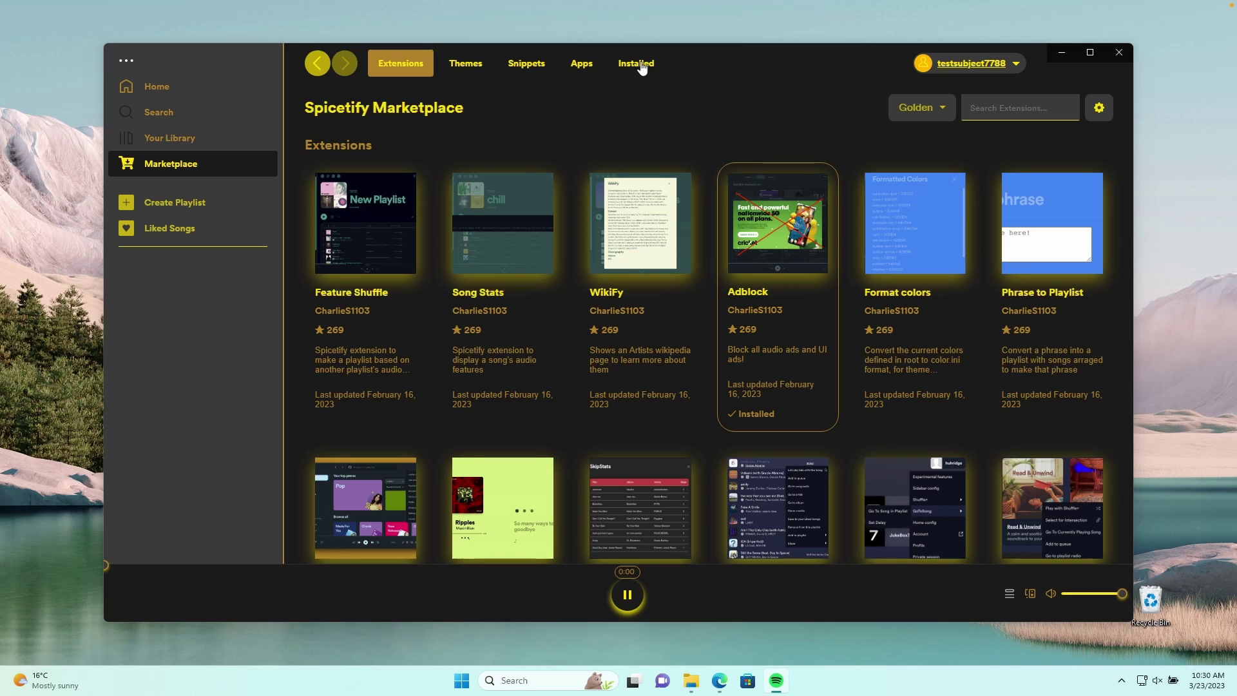
- Review the Installed tab showing Adblock and Dreary, then return to Extensions
left_click(642, 65)
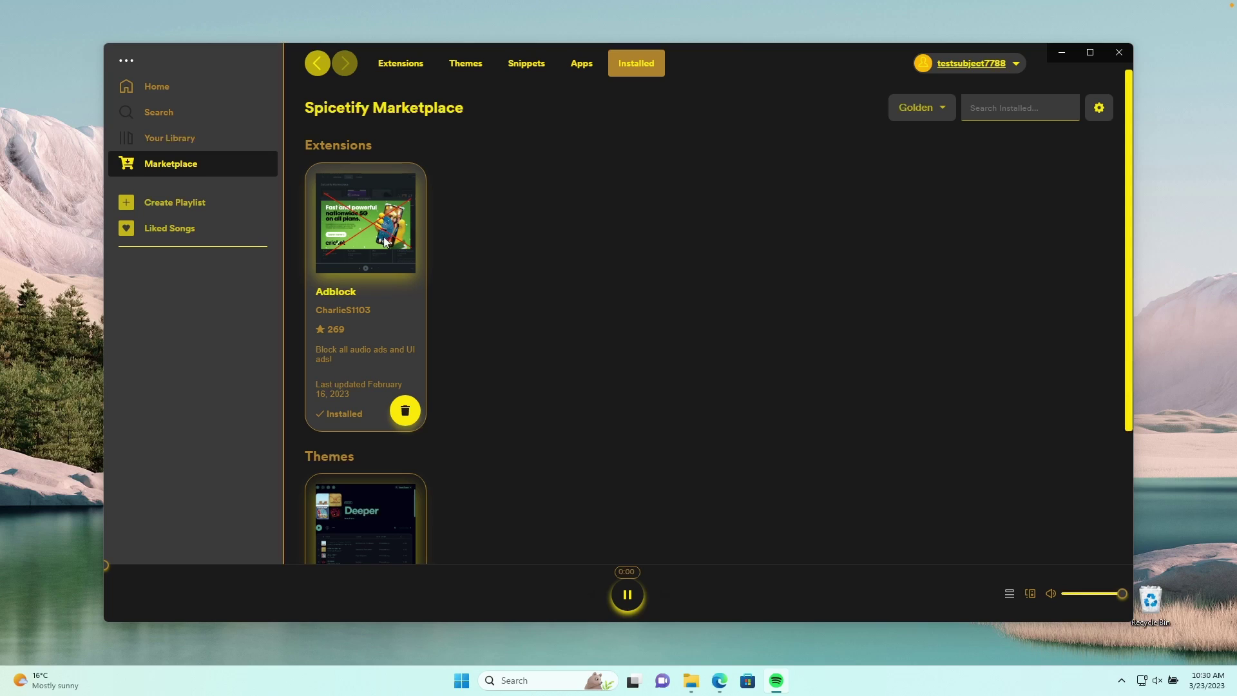
scroll(384, 240, "down", 3)
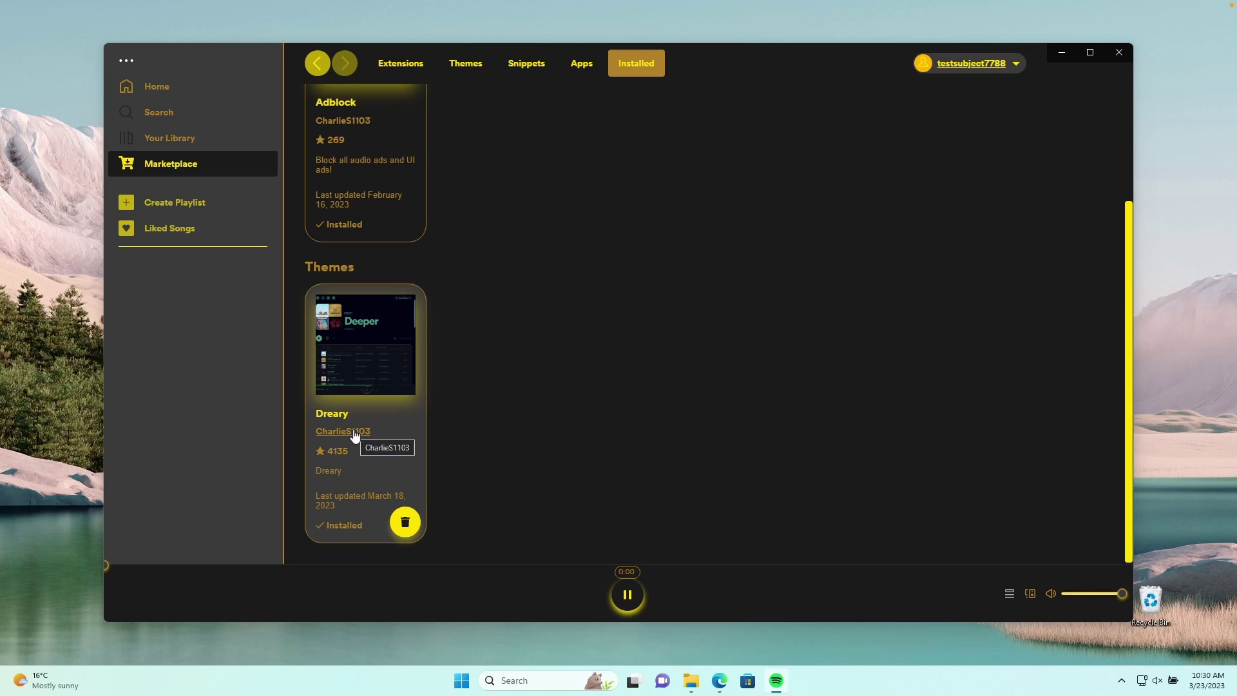
scroll(353, 433, "up", 3)
left_click(401, 65)
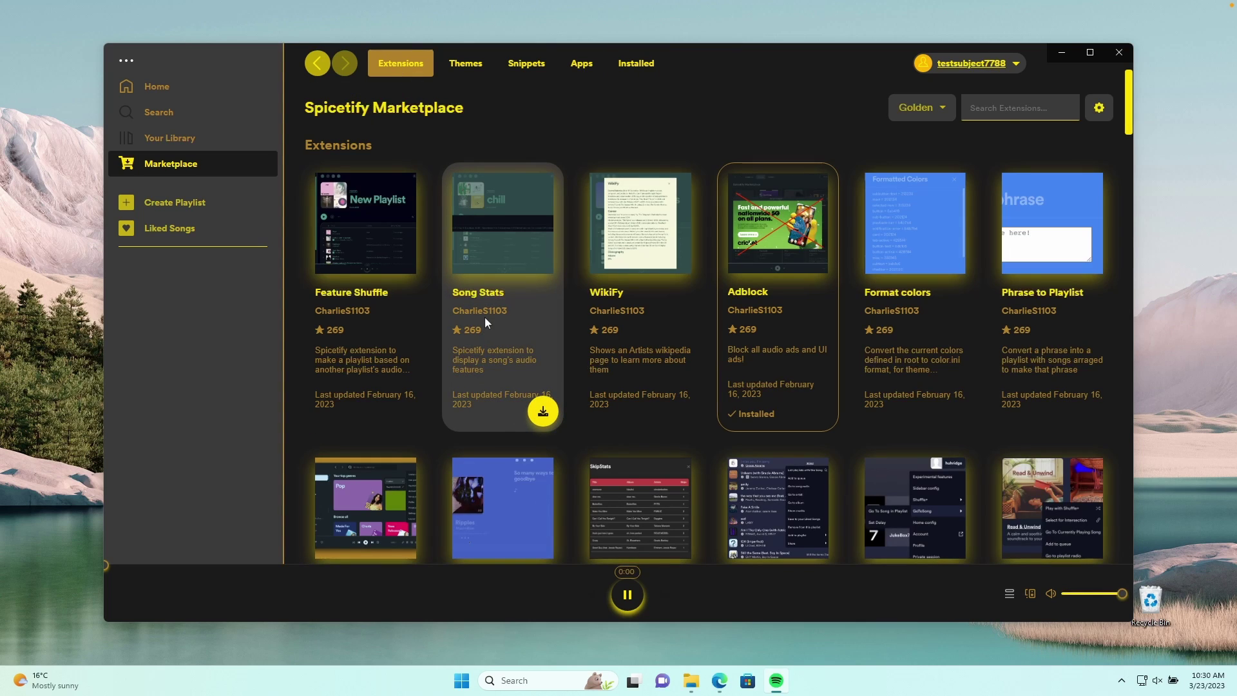
- Install the Song Stats extension and reload Spotify
left_click(484, 317)
left_click(1073, 109)
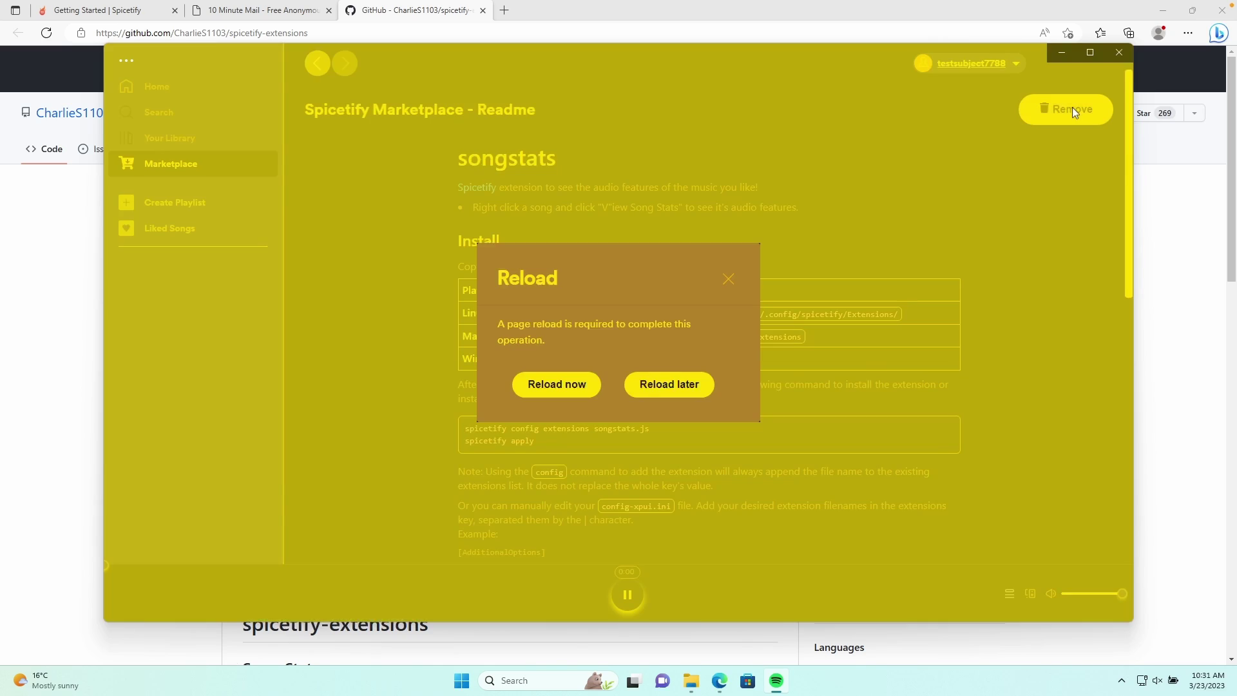
left_click(569, 381)
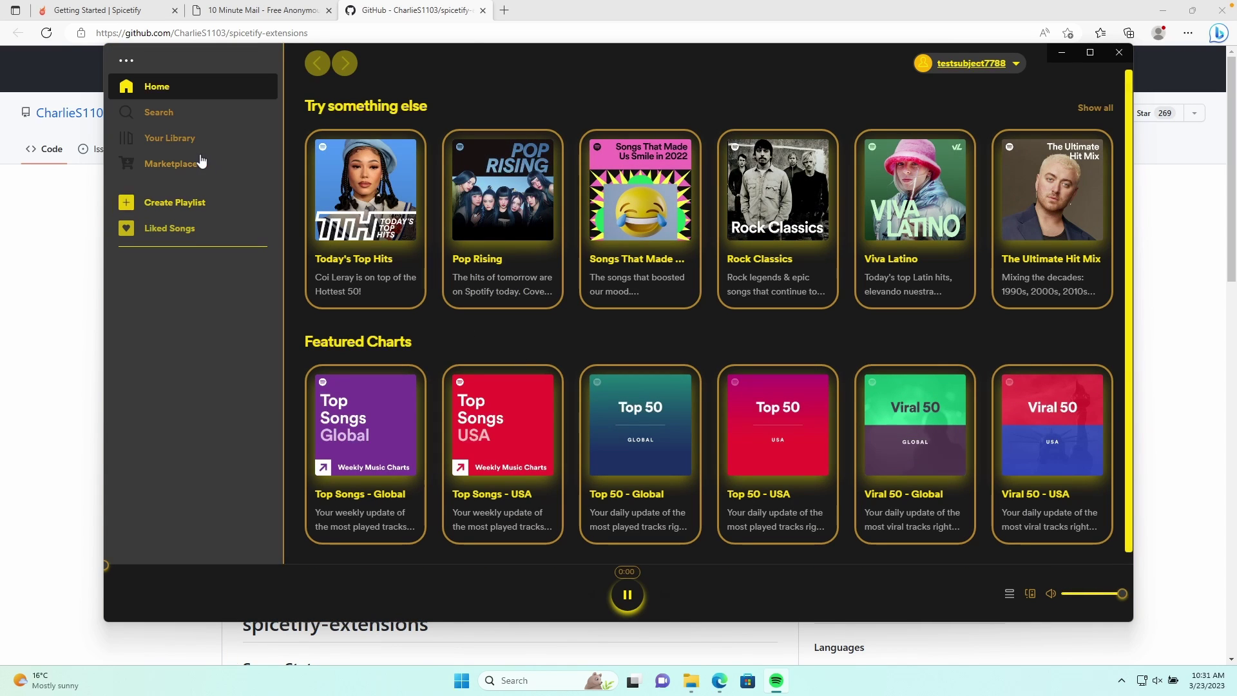
left_click(170, 163)
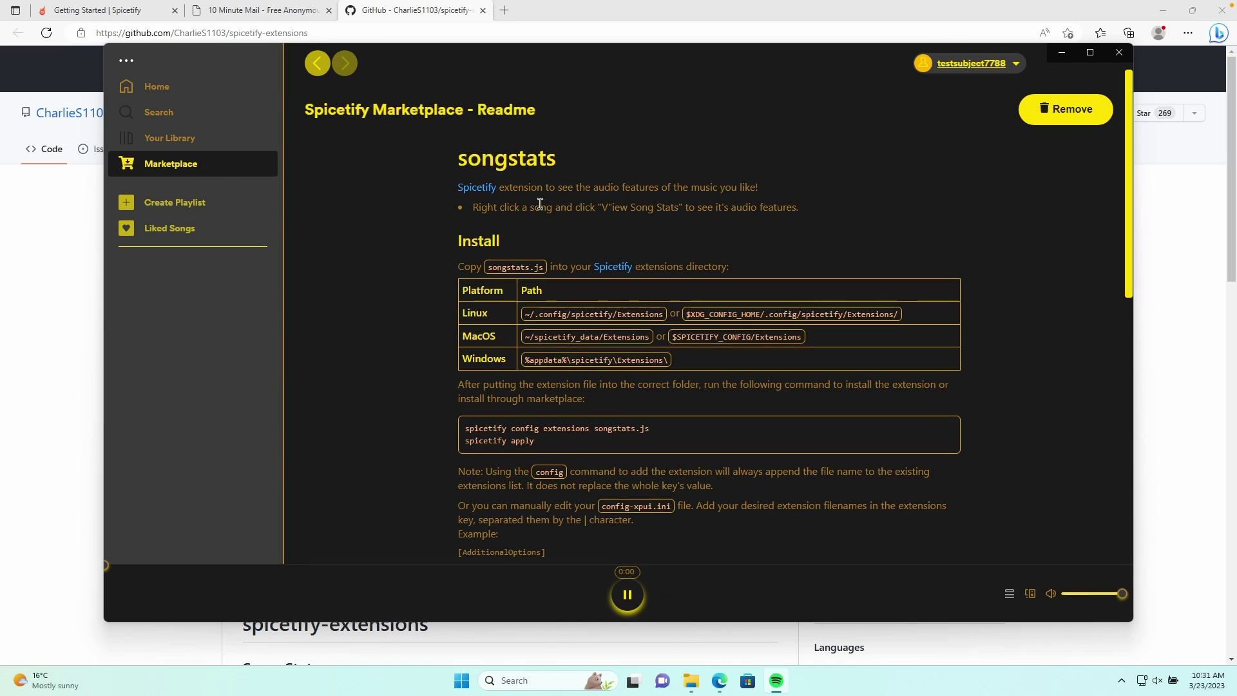
- Play Die For You from Today's Top Hits and view its Song Stats audio features
left_click(193, 90)
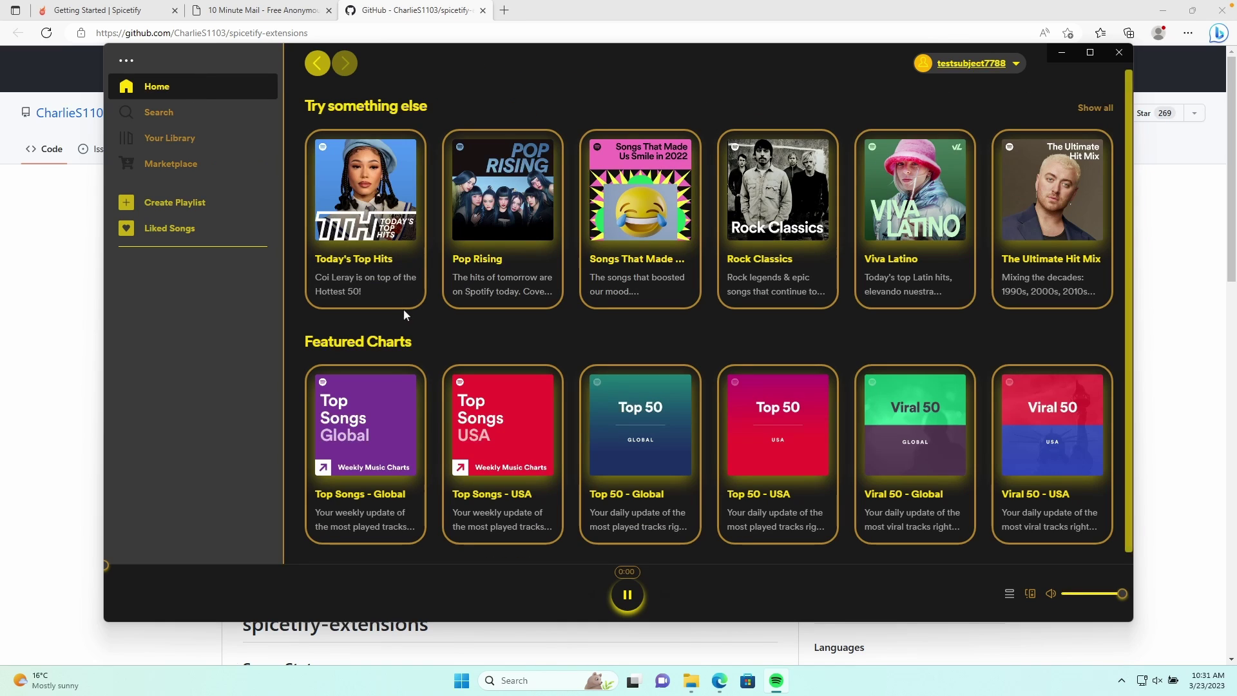
left_click(377, 275)
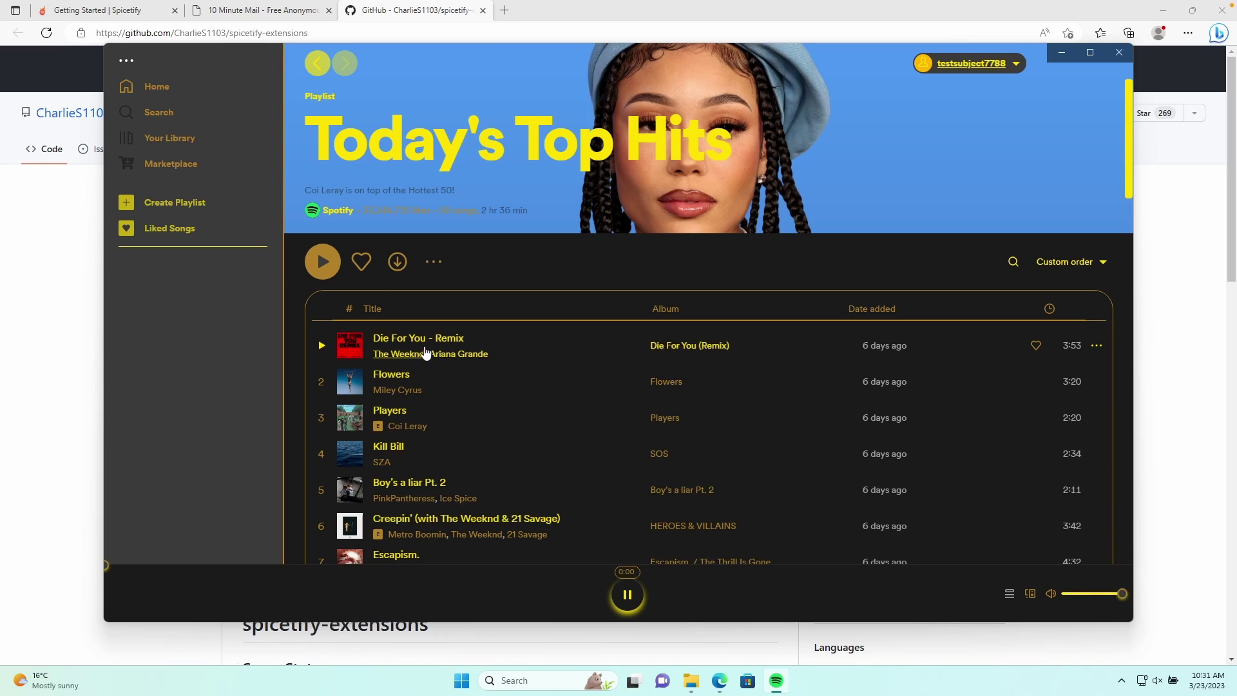
left_click(323, 345)
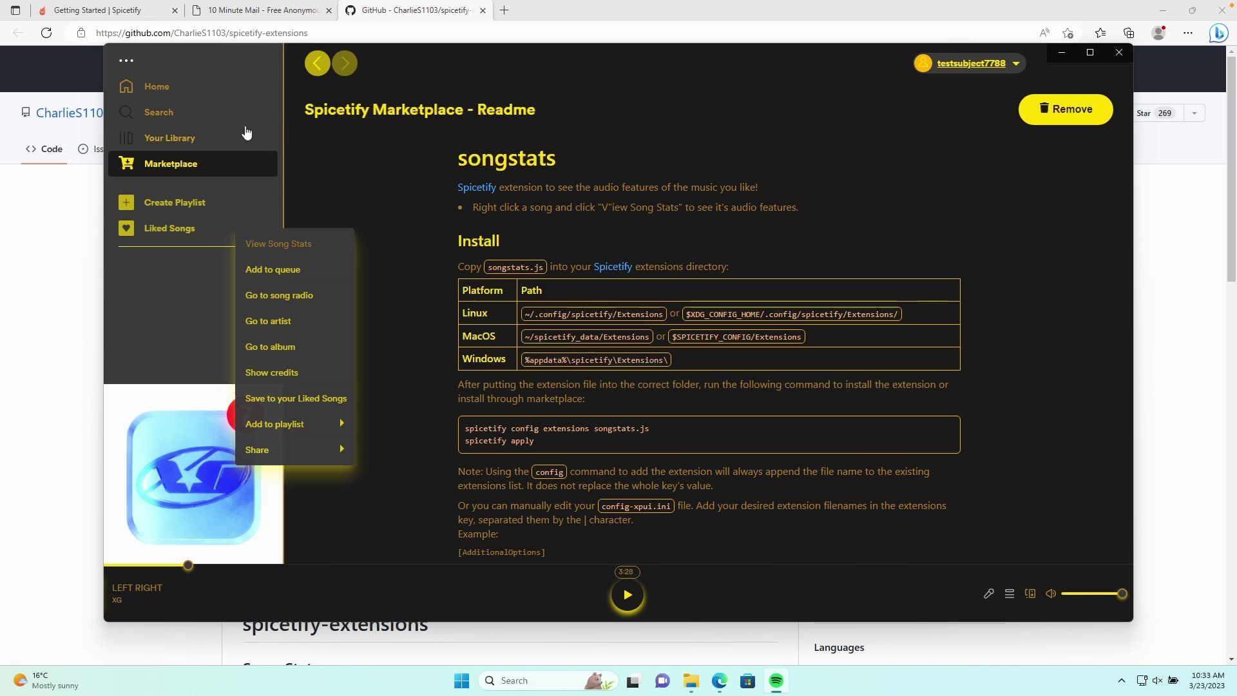
left_click(286, 248)
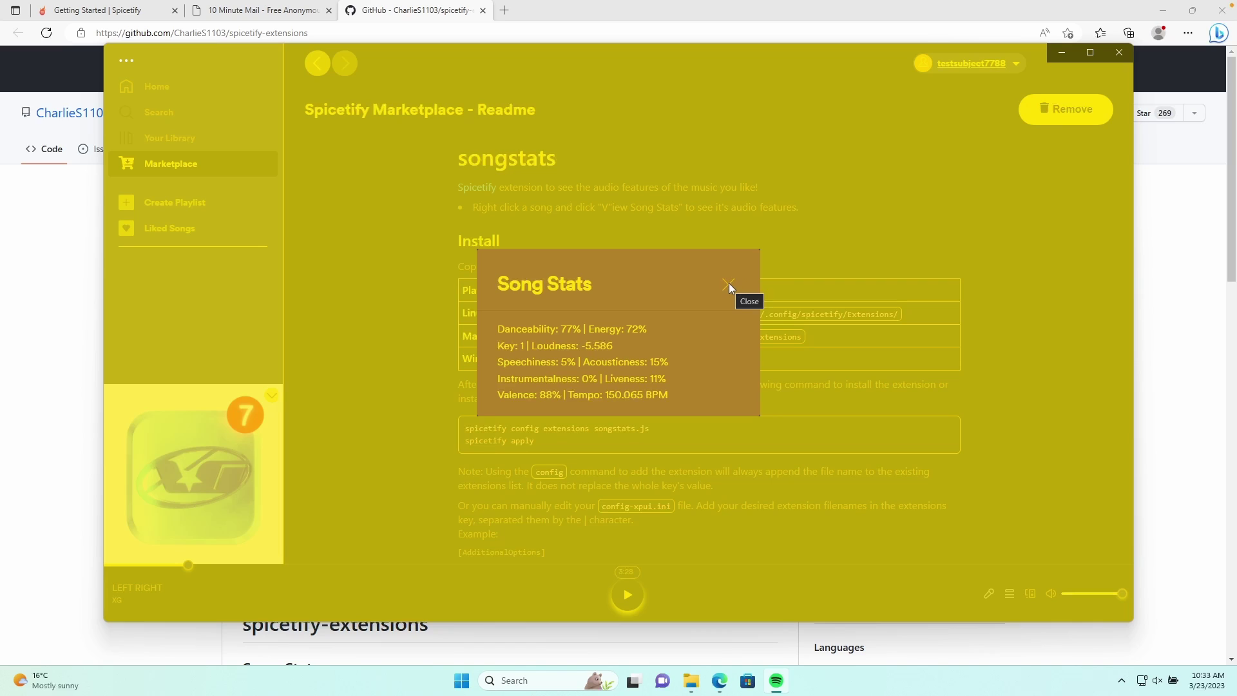
left_click(729, 283)
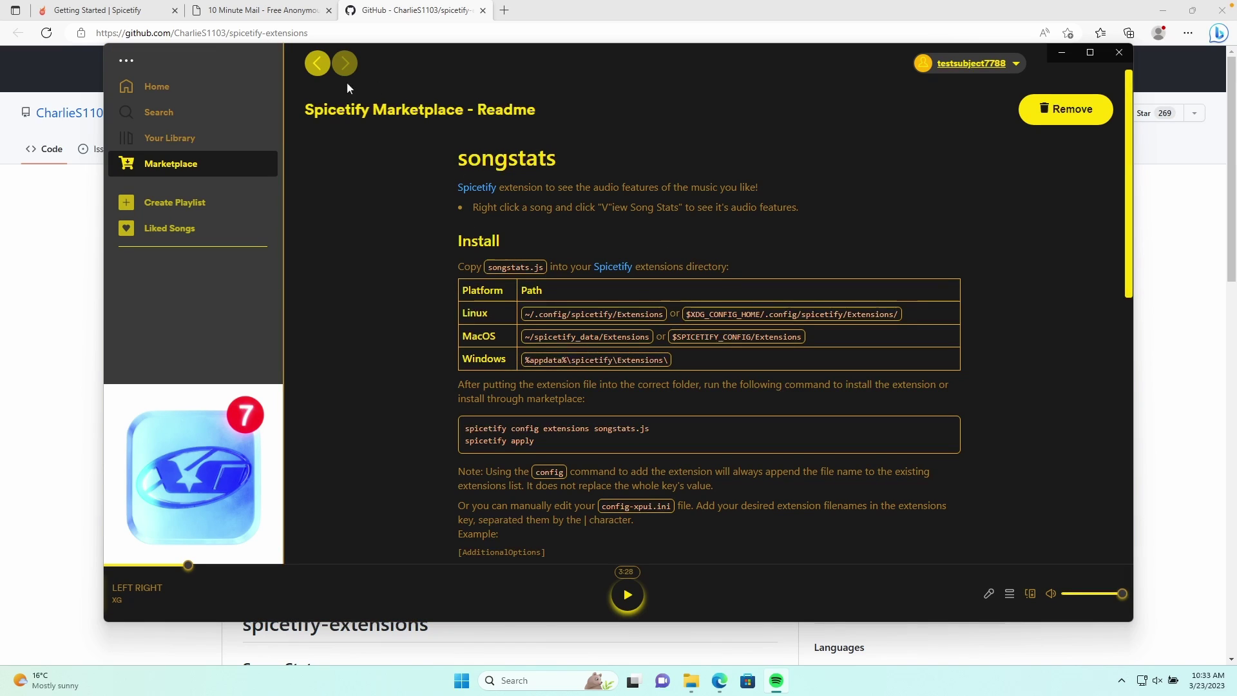
left_click(318, 64)
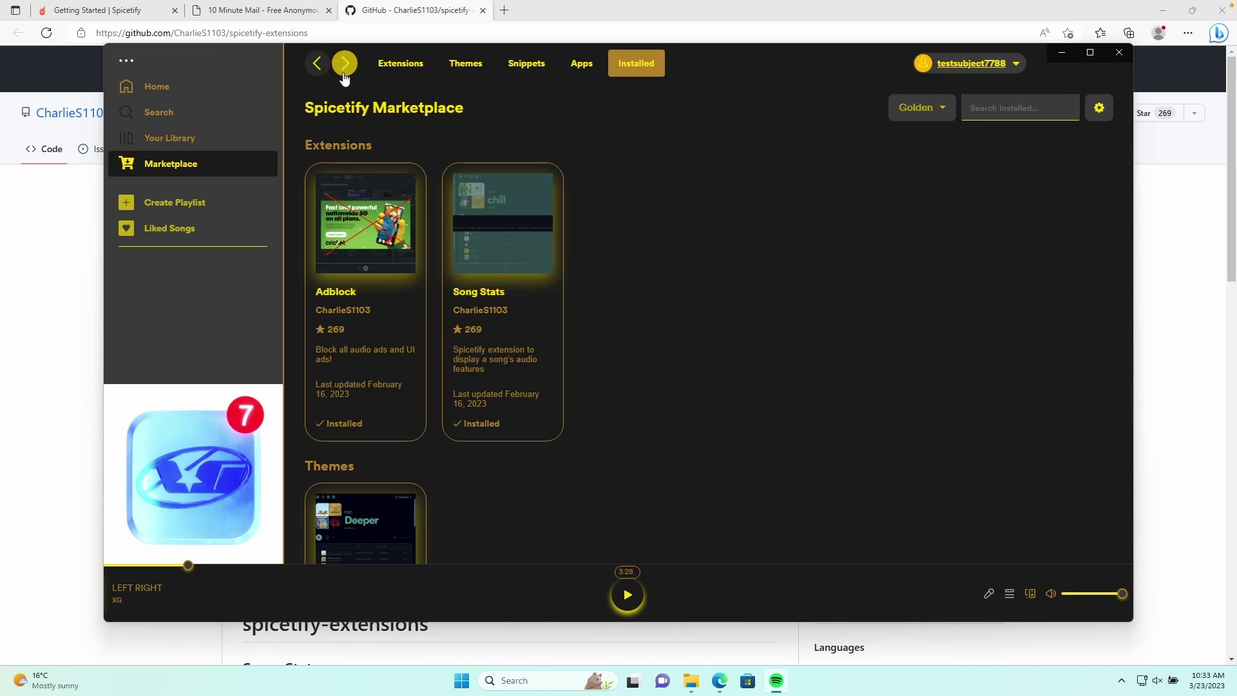
- Look through the Marketplace's Extensions, Snippets and Apps catalogues, then open the Name That Tune app's details
left_click(400, 71)
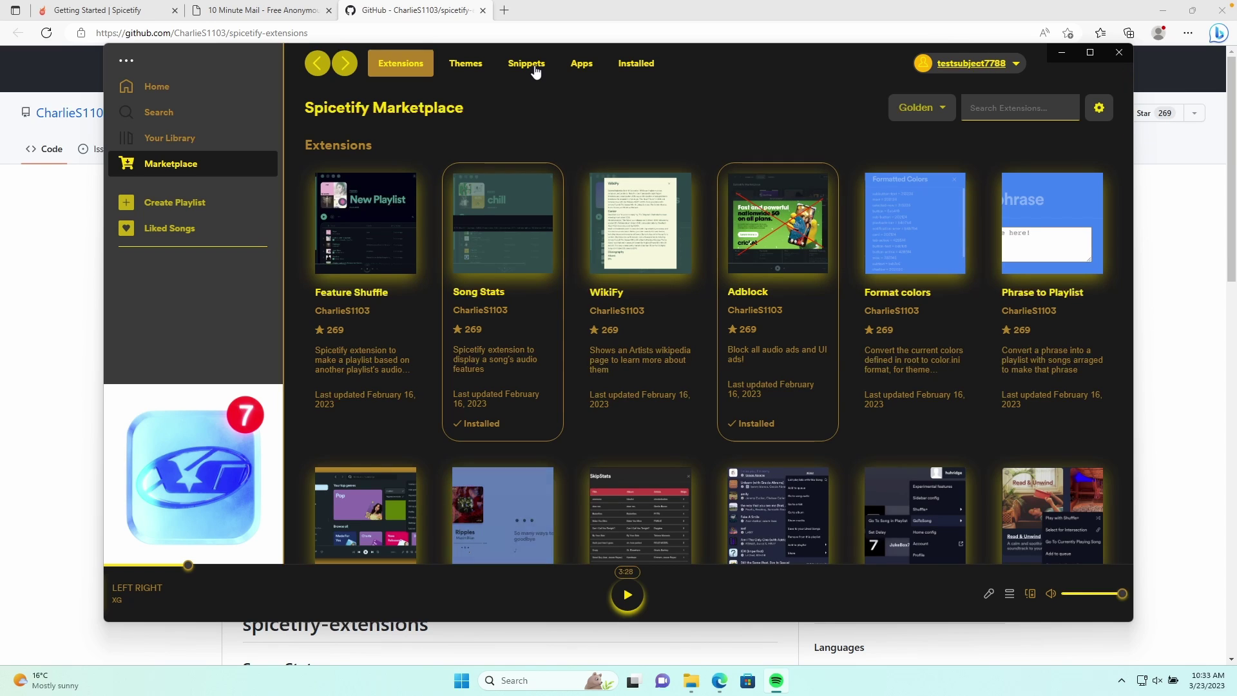
left_click(535, 71)
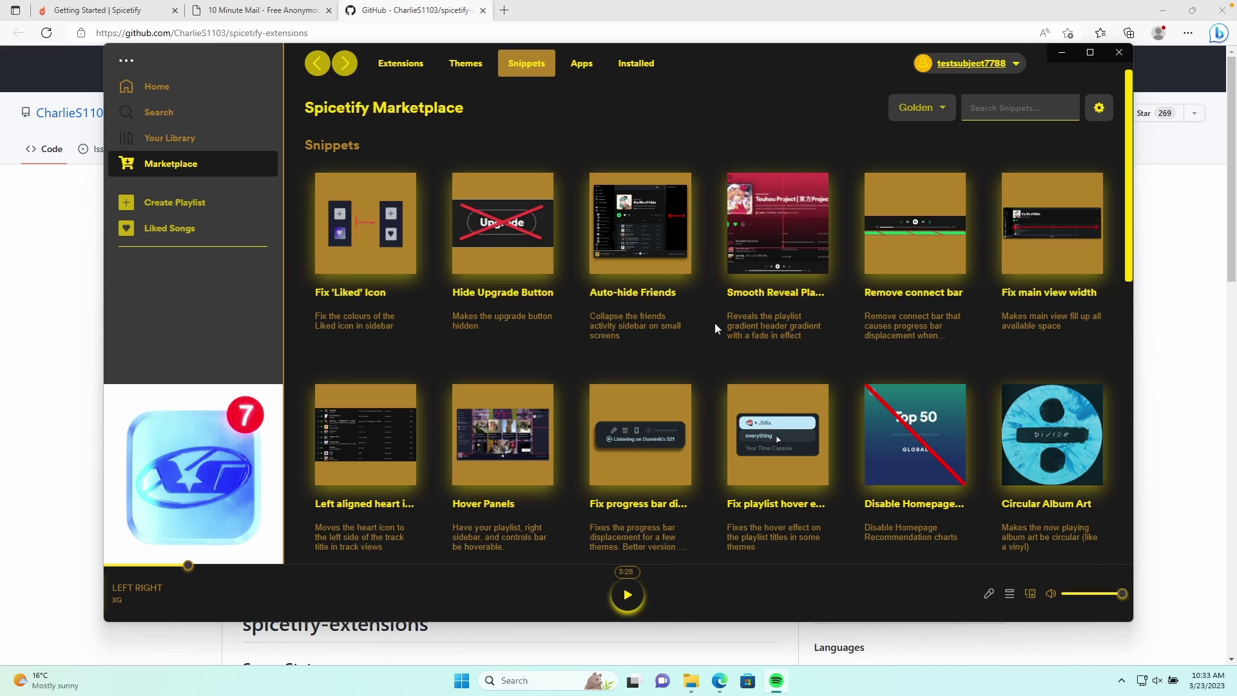
scroll(714, 322, "down", 1)
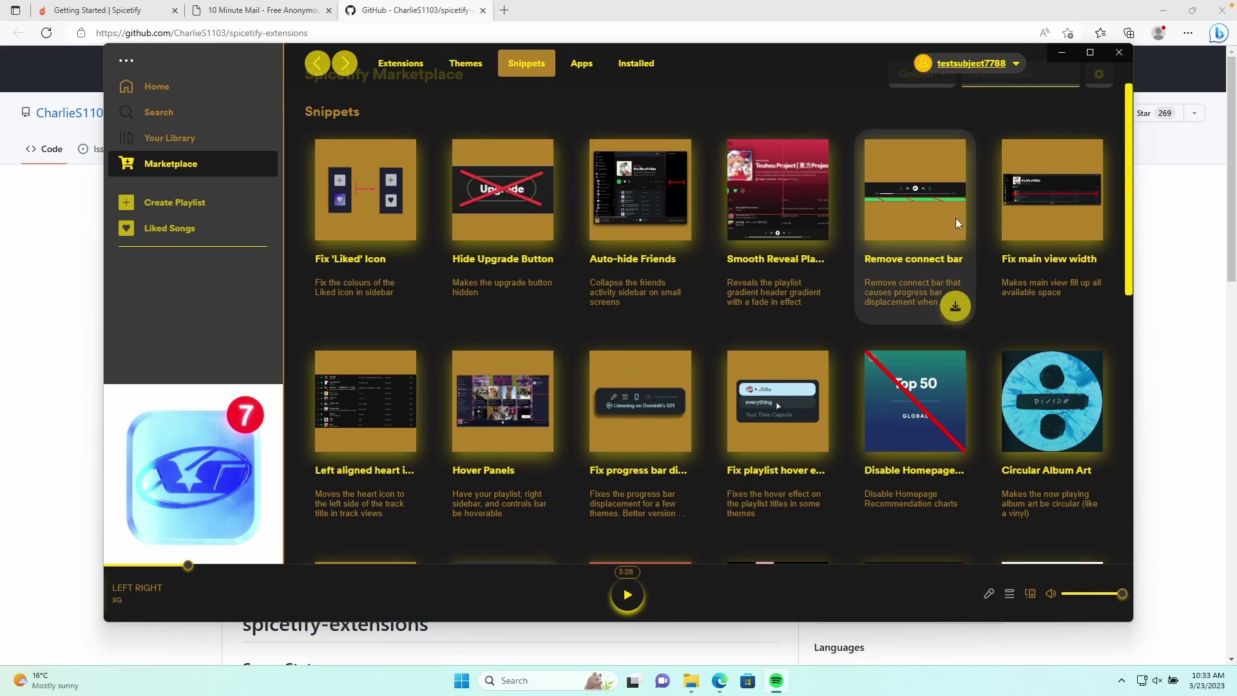
scroll(852, 286, "down", 3)
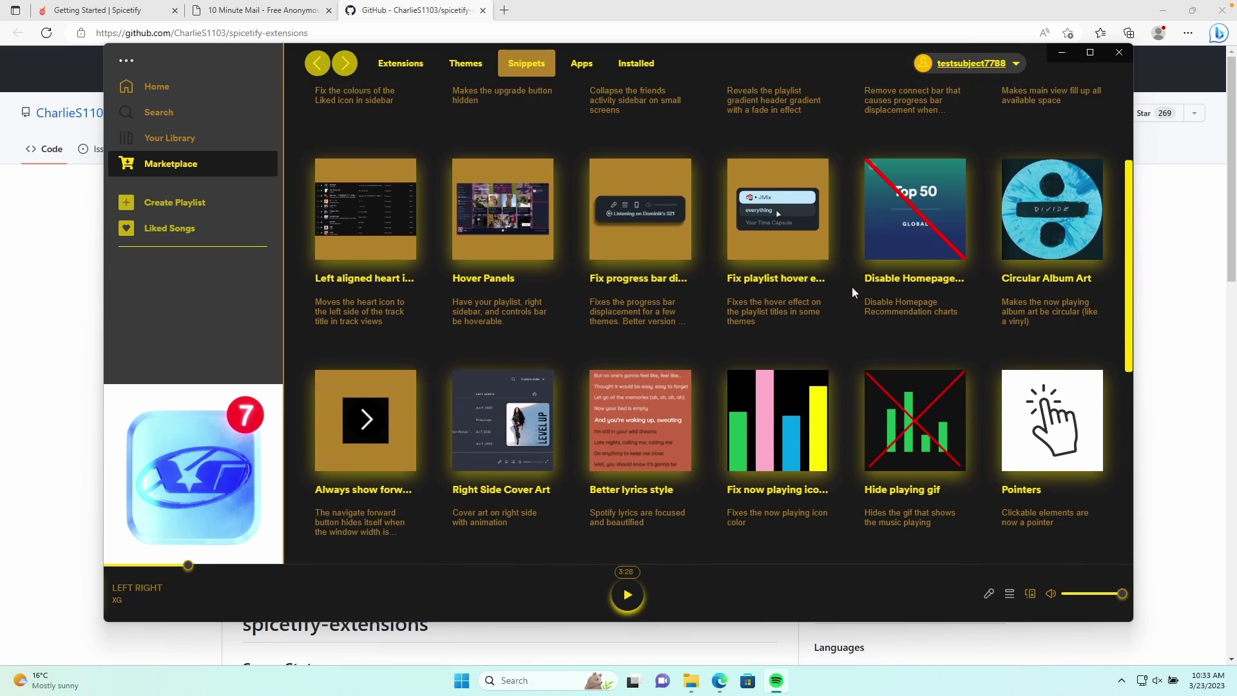
scroll(851, 286, "up", 4)
left_click(589, 64)
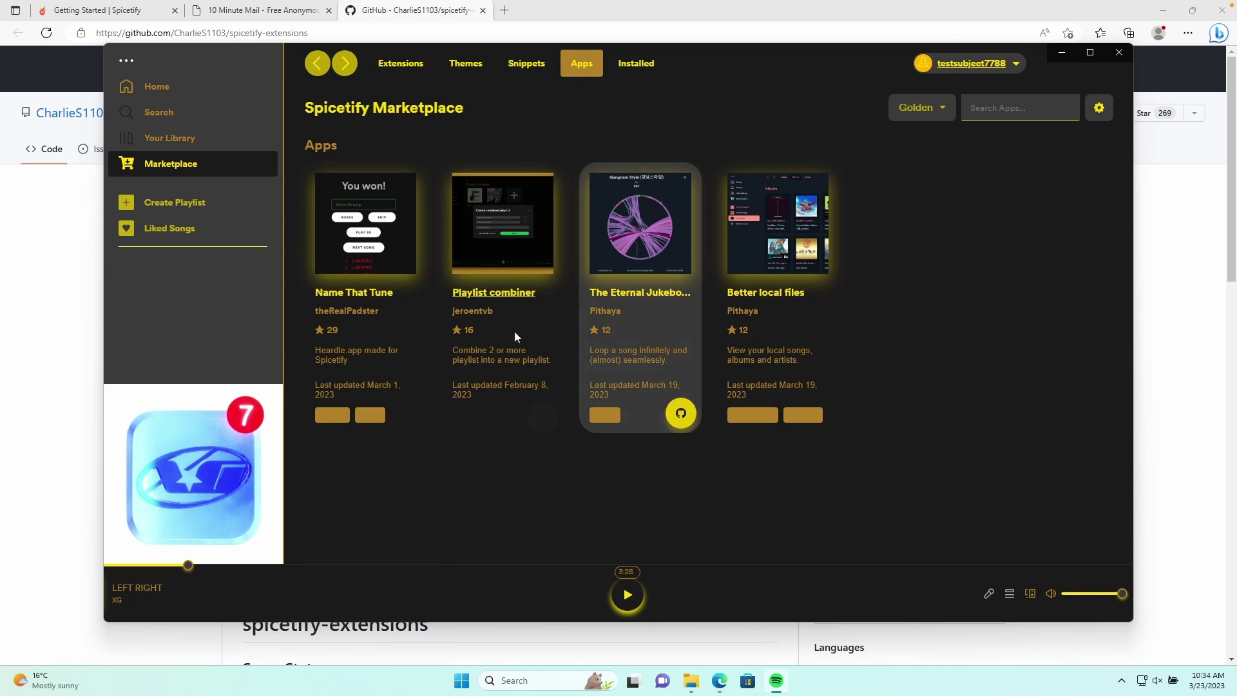
left_click(371, 268)
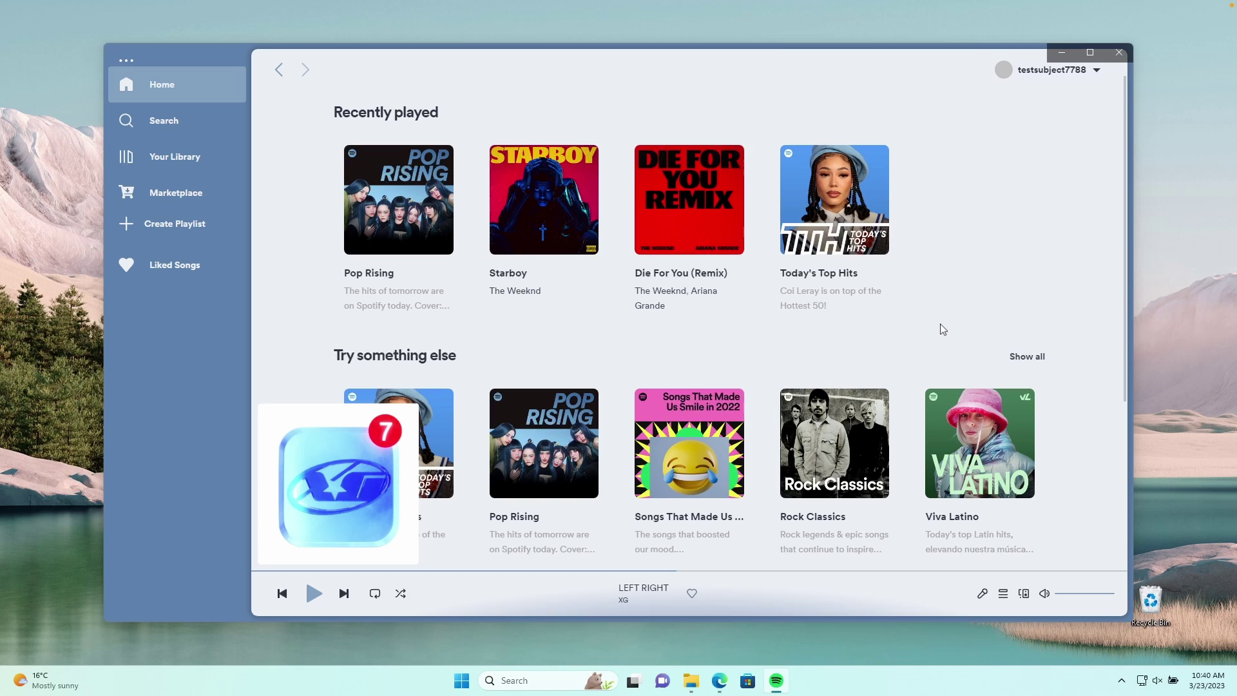
- Close Spotify and copy the Windows PowerShell uninstall commands from the Spicetify docs in Edge
right_click(781, 676)
left_click(776, 648)
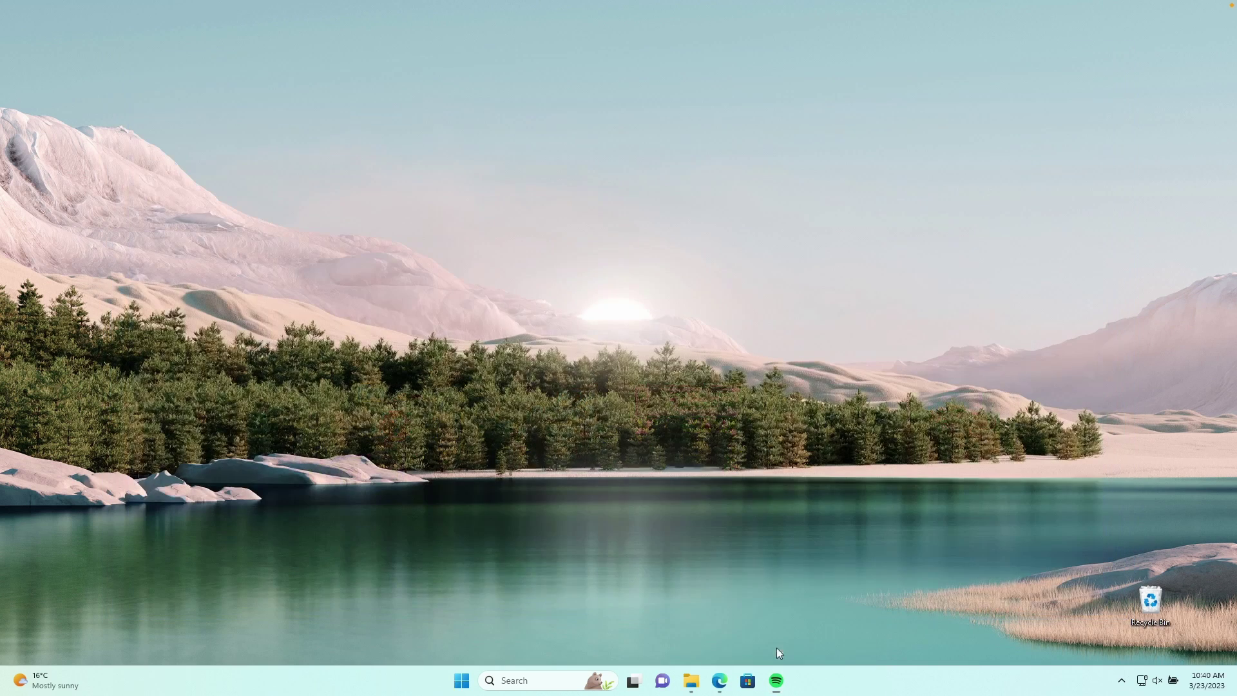
left_click(720, 677)
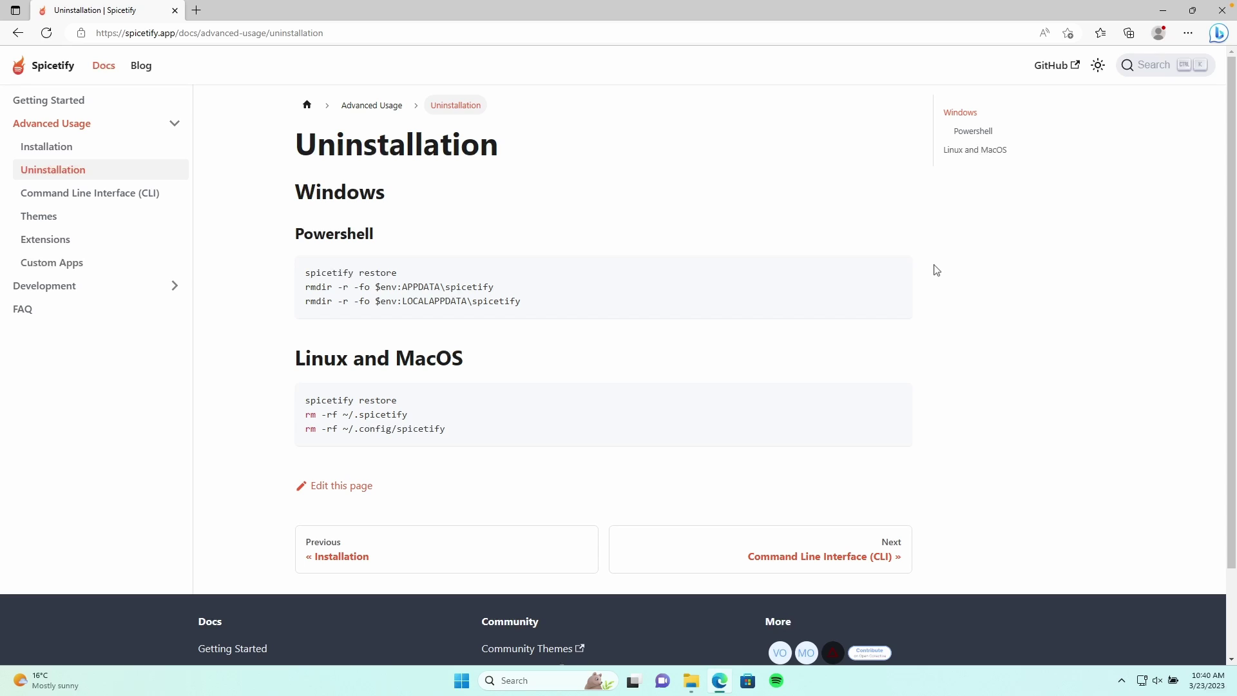
left_click(897, 272)
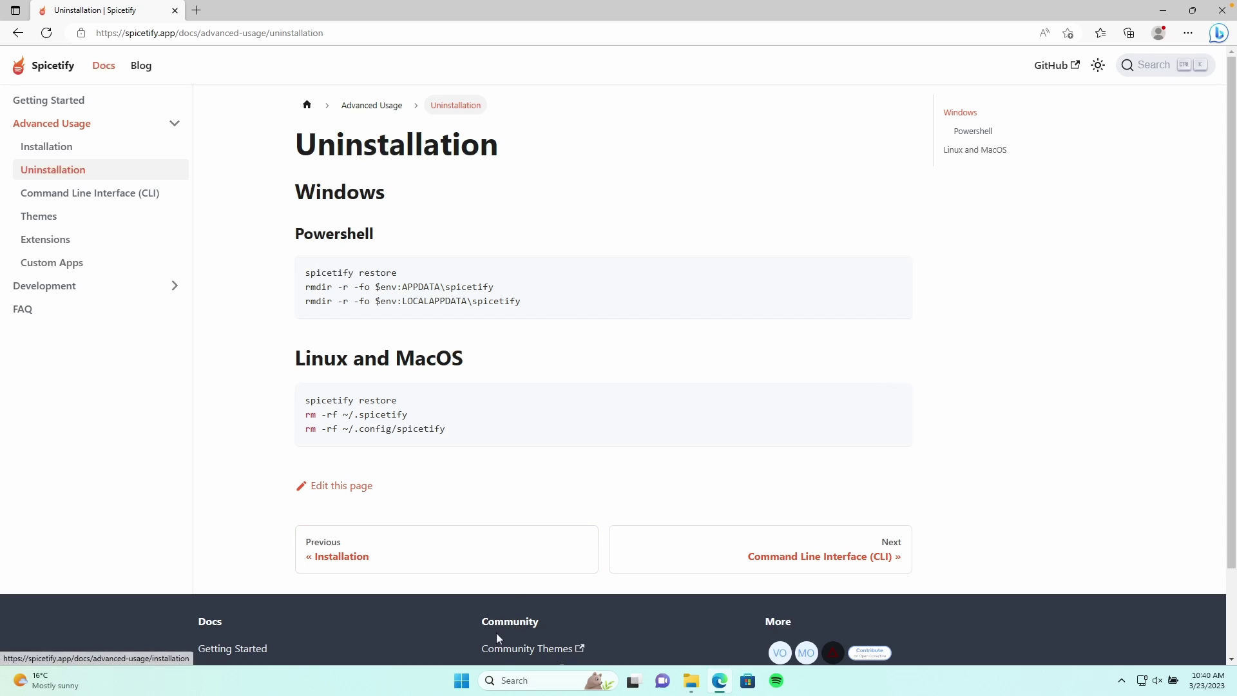
- Launch Windows PowerShell as administrator from a Start menu search
left_click(470, 674)
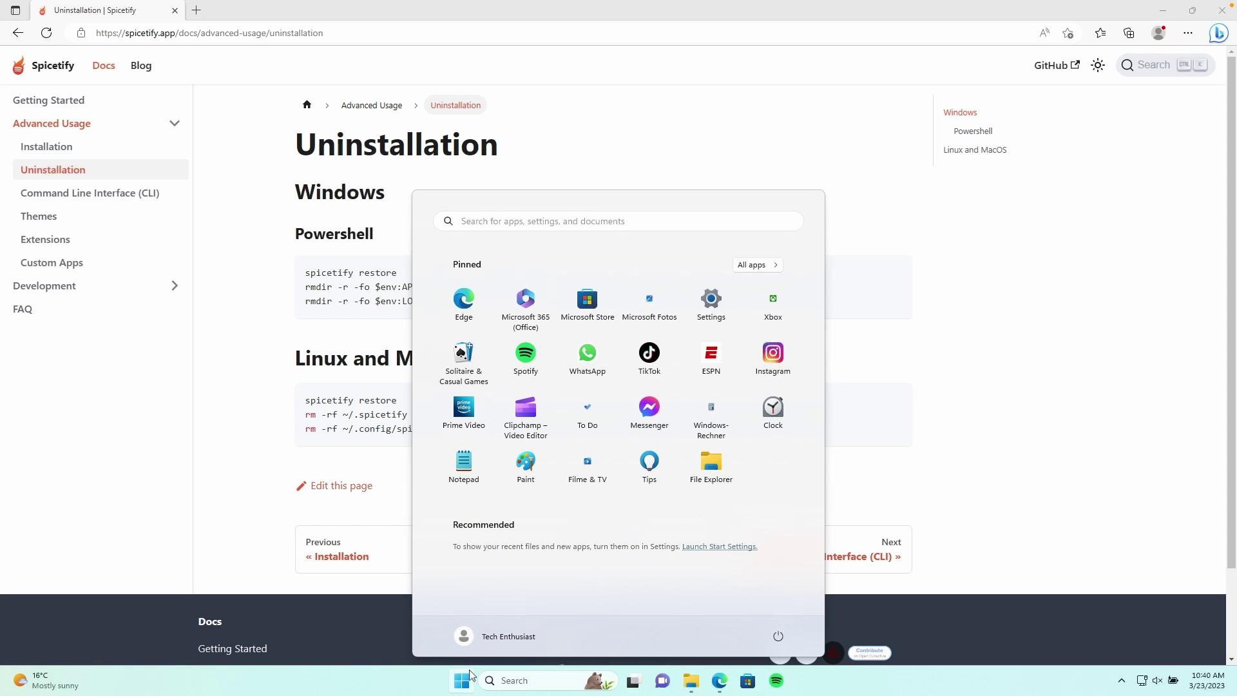
type("powershel")
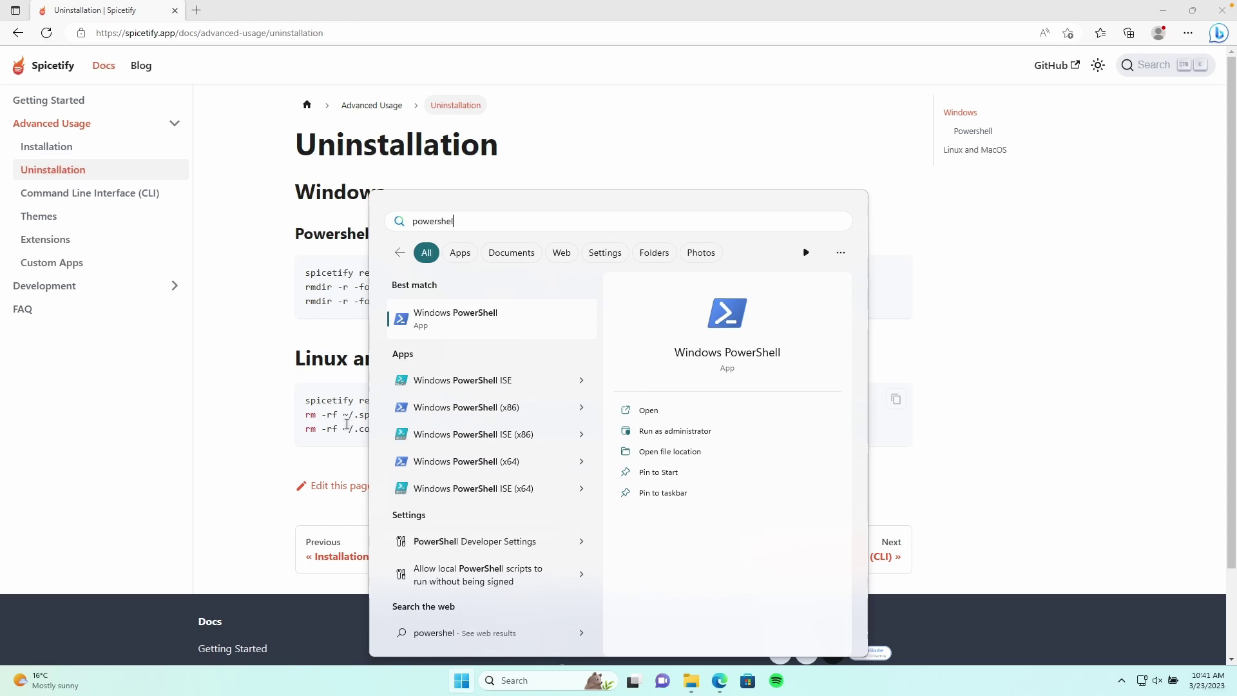
right_click(477, 321)
left_click(515, 333)
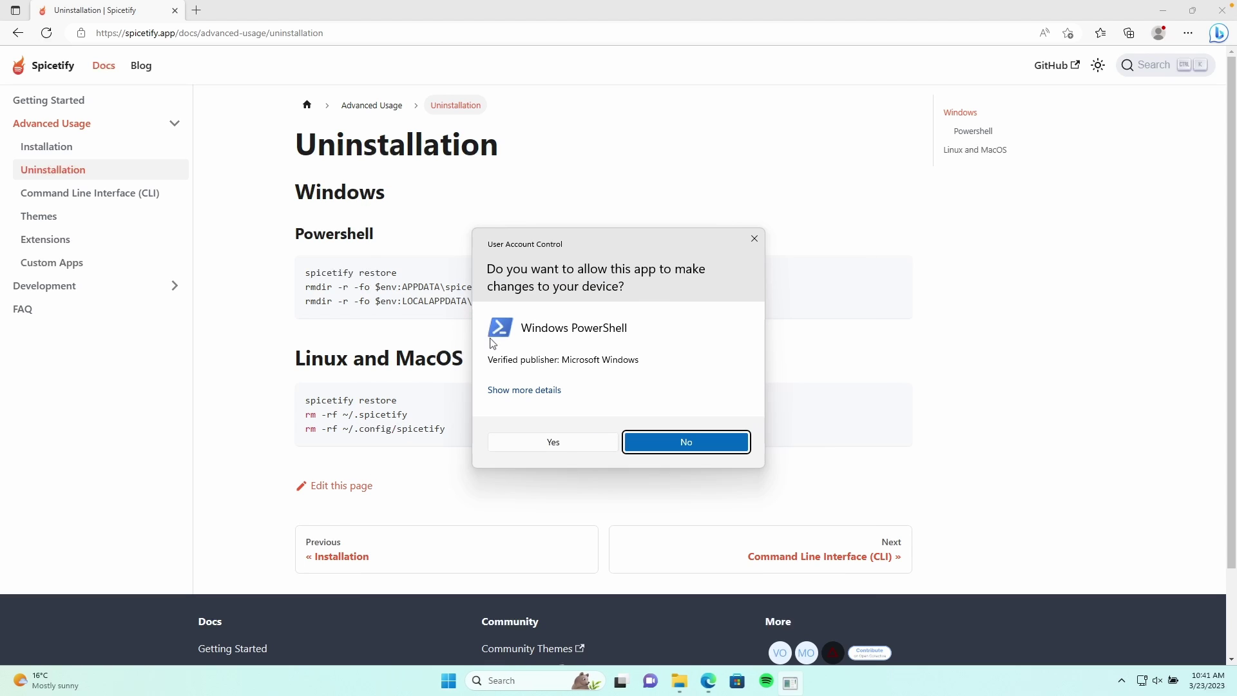
- Allow admin PowerShell, paste and run the spicetify restore and removal commands, then relaunch Spotify
left_click(552, 442)
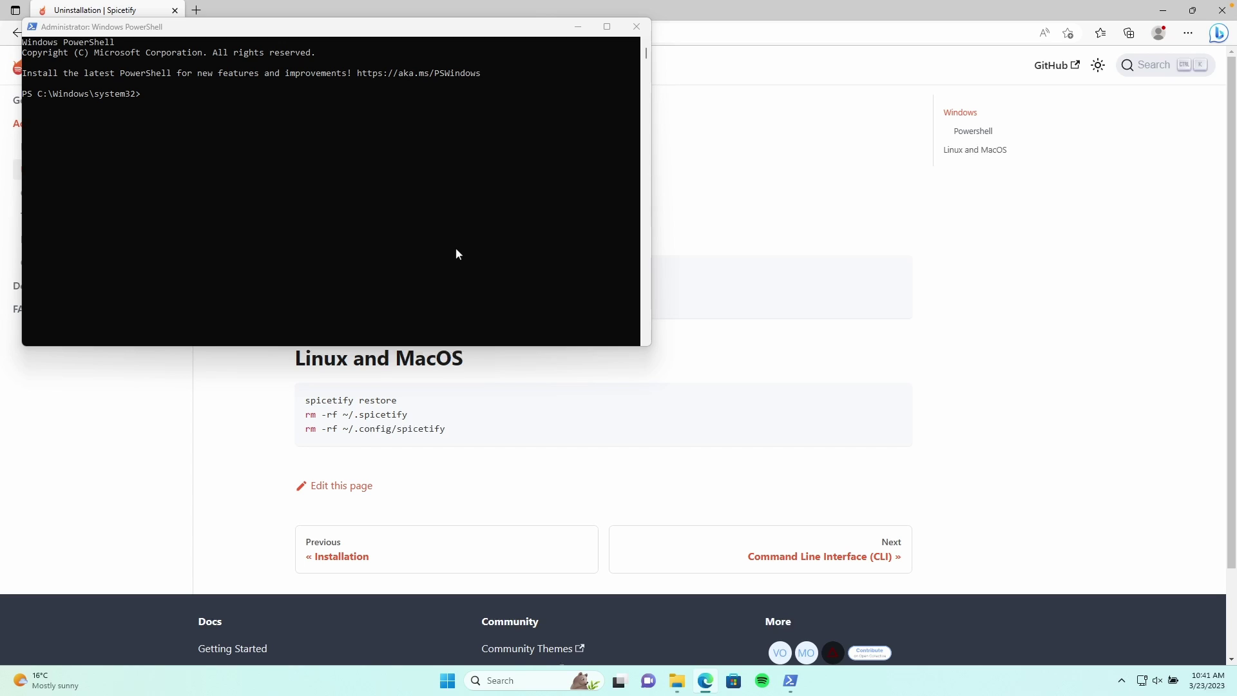
left_click(376, 121)
key("ctrl+v")
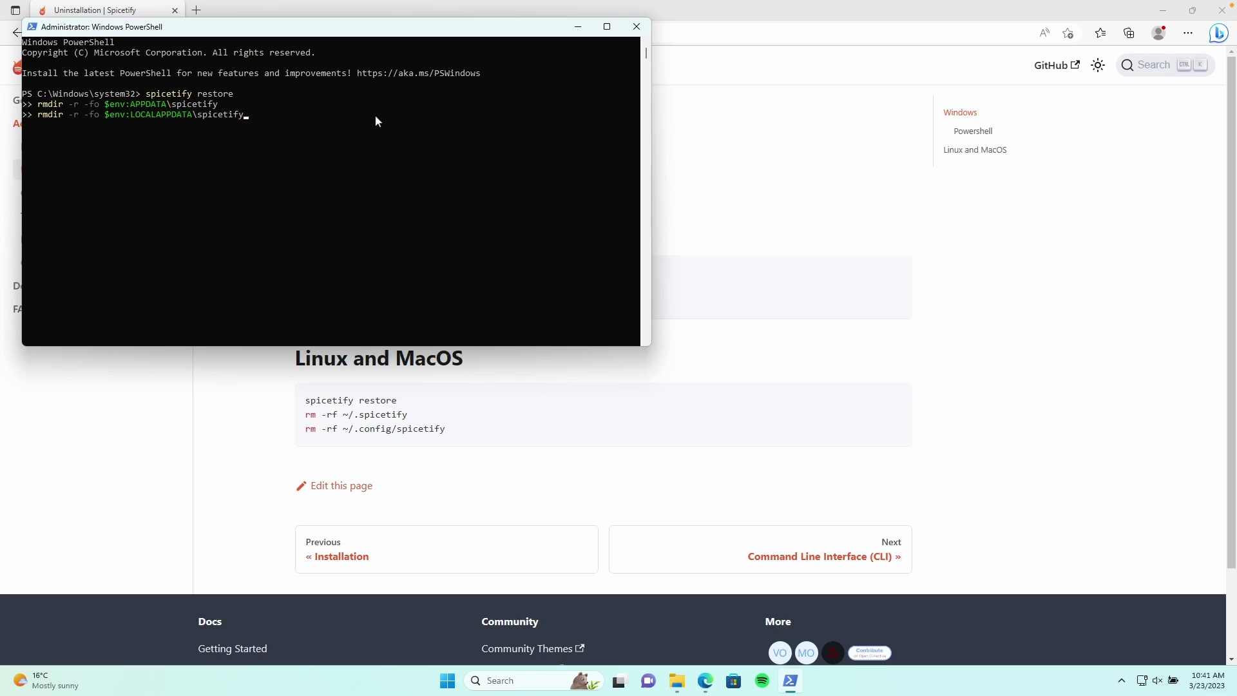
key("Return")
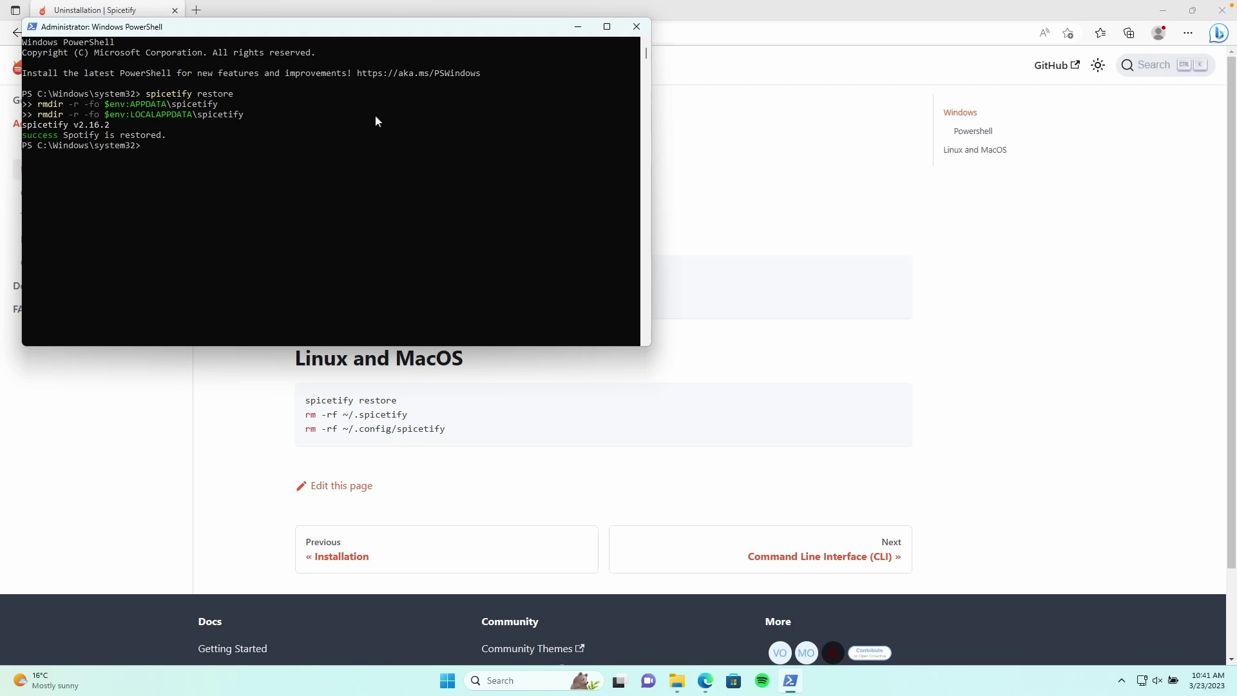
left_click(762, 680)
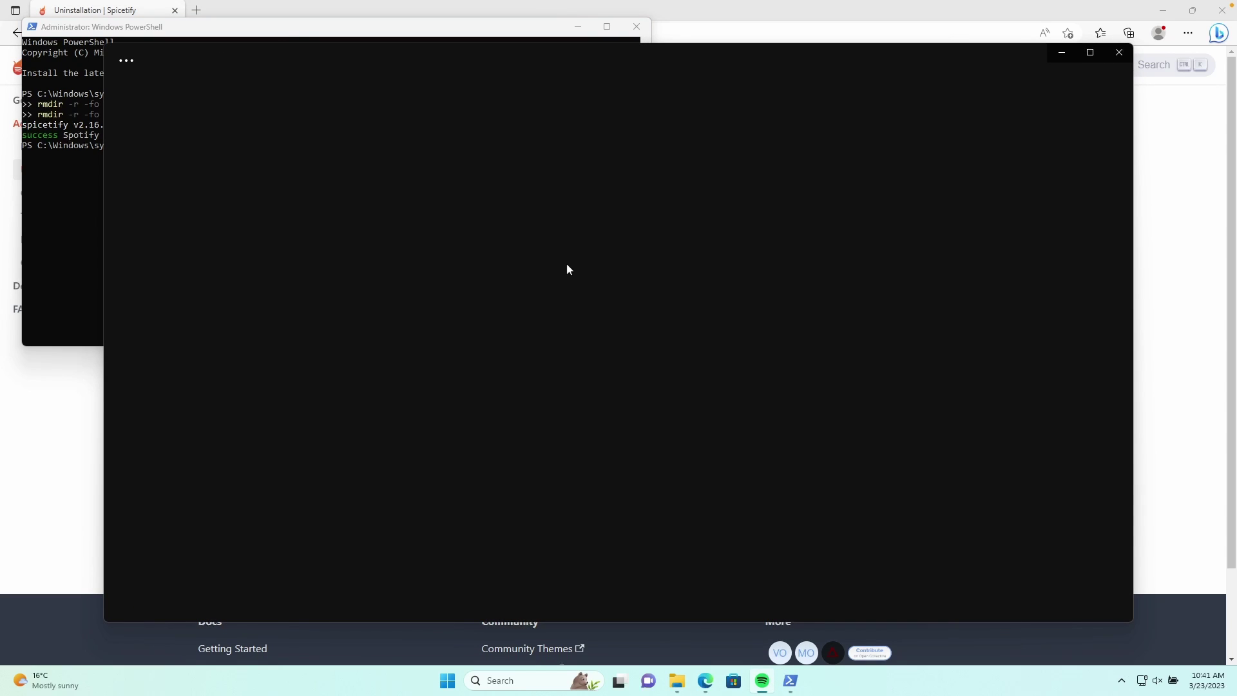